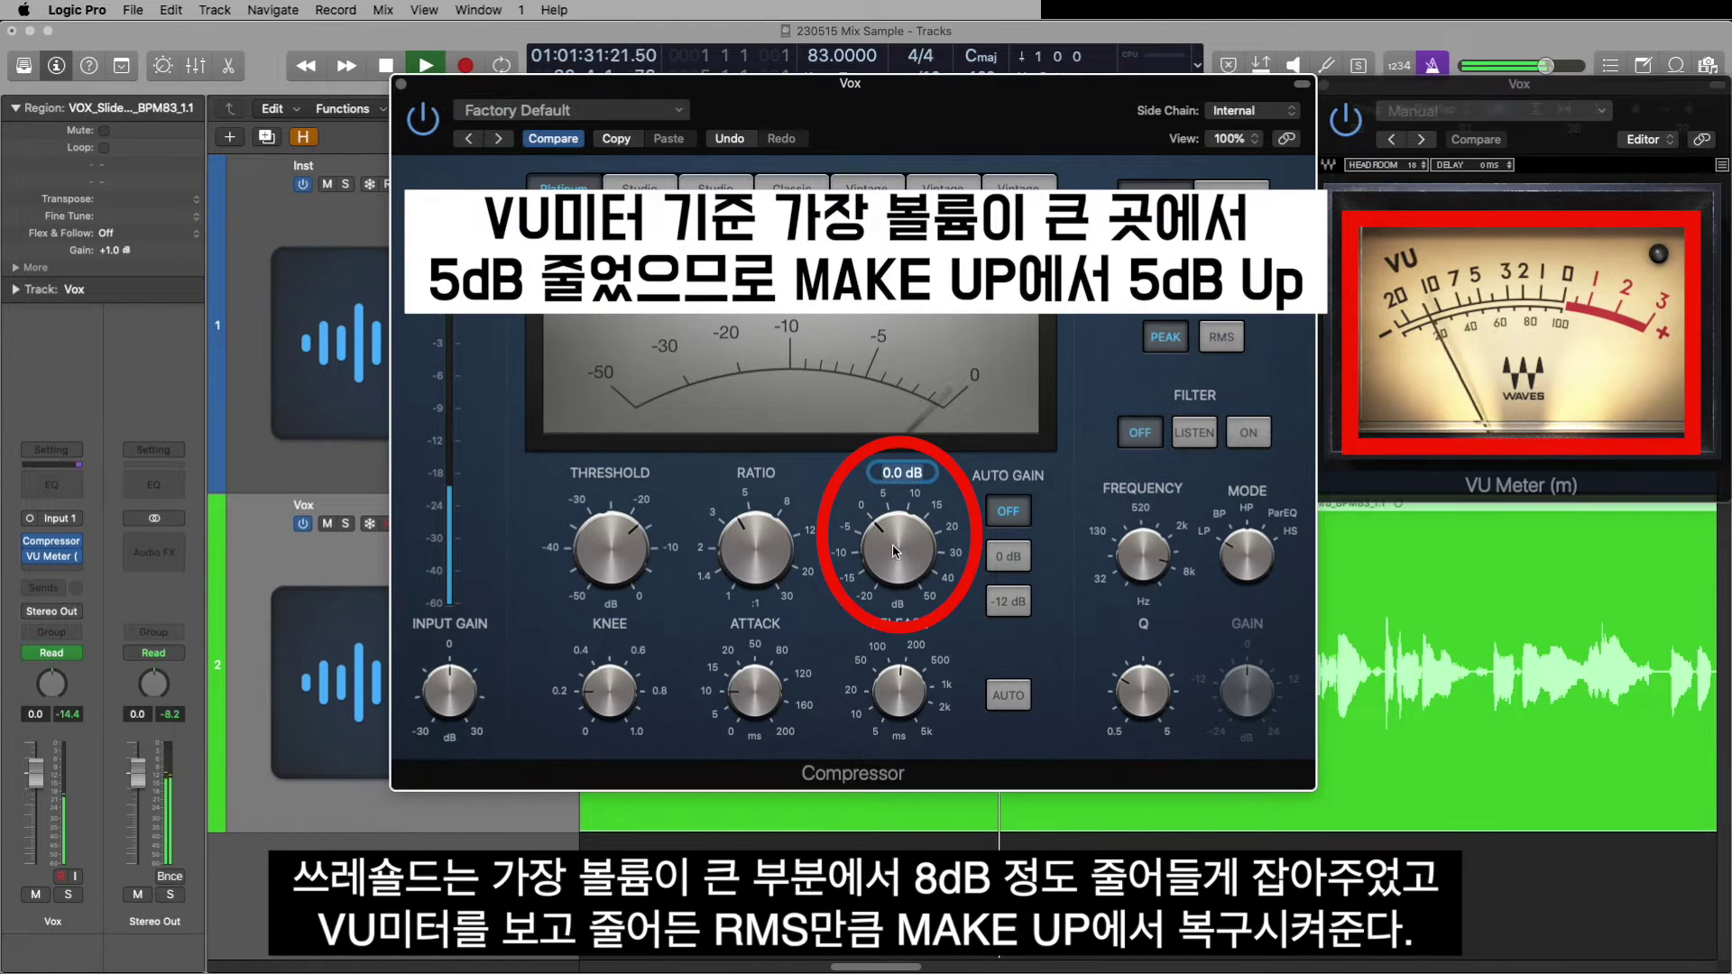
Raise the Vox compressor's make-up gain by 5 dB and set the Vox track's volume to -4 dB.
key(Return)
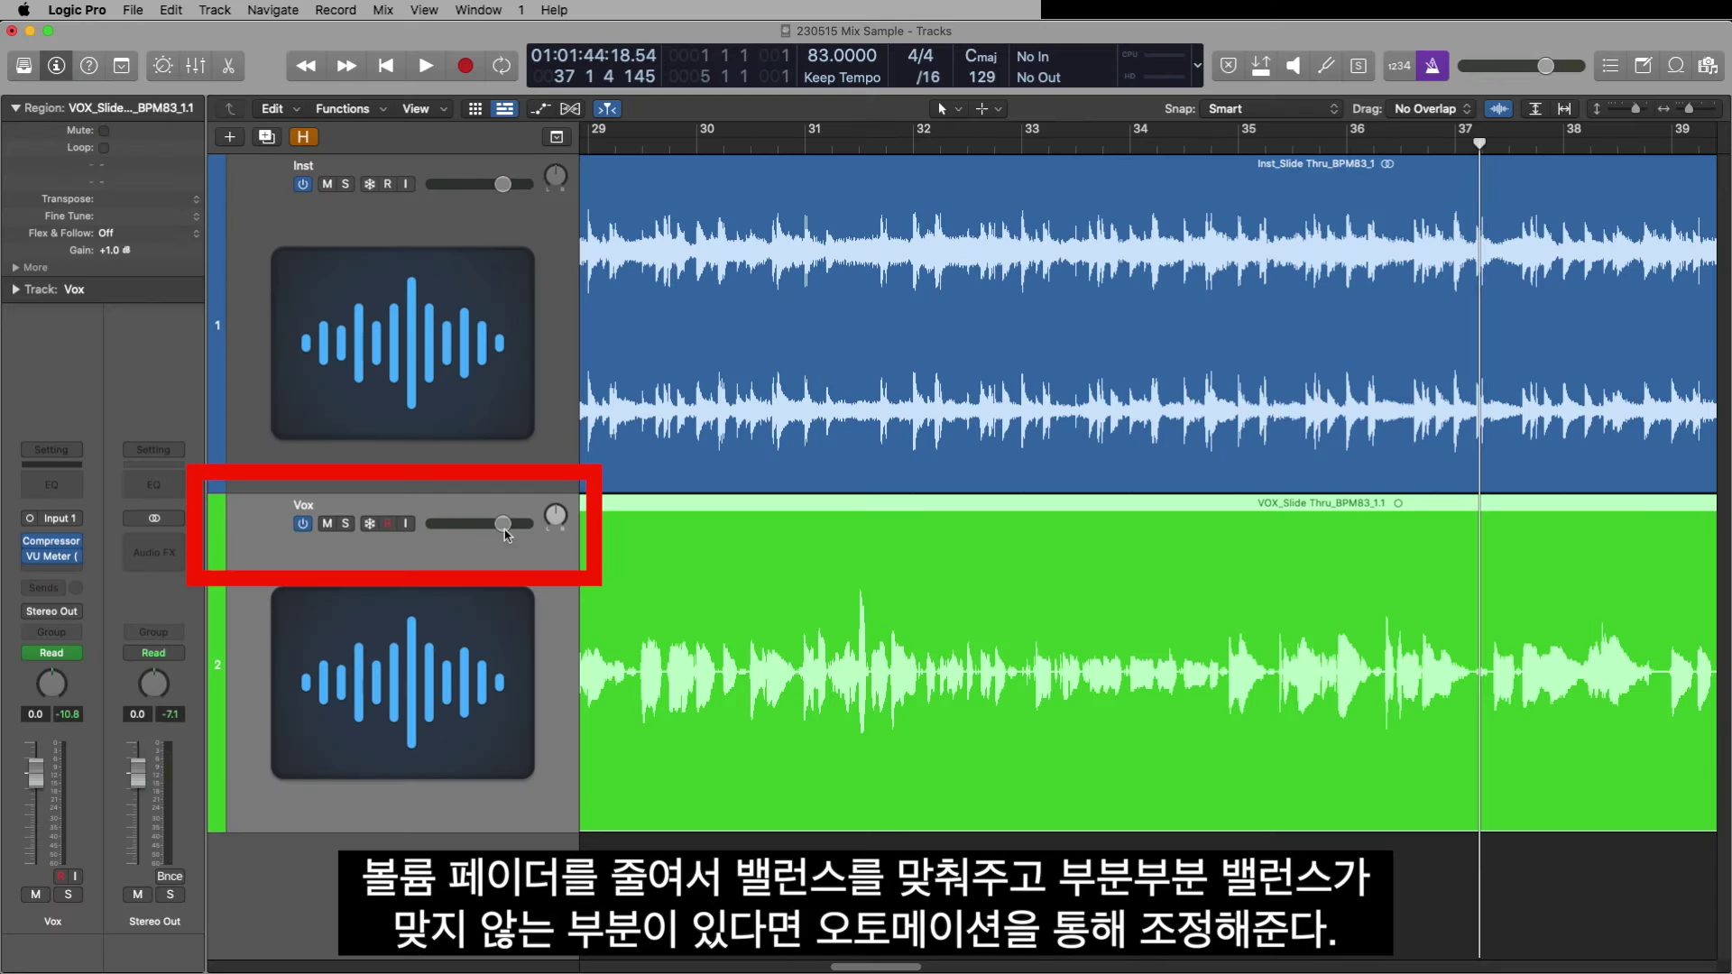
double_click(505, 528)
text(-4)
key(Return)
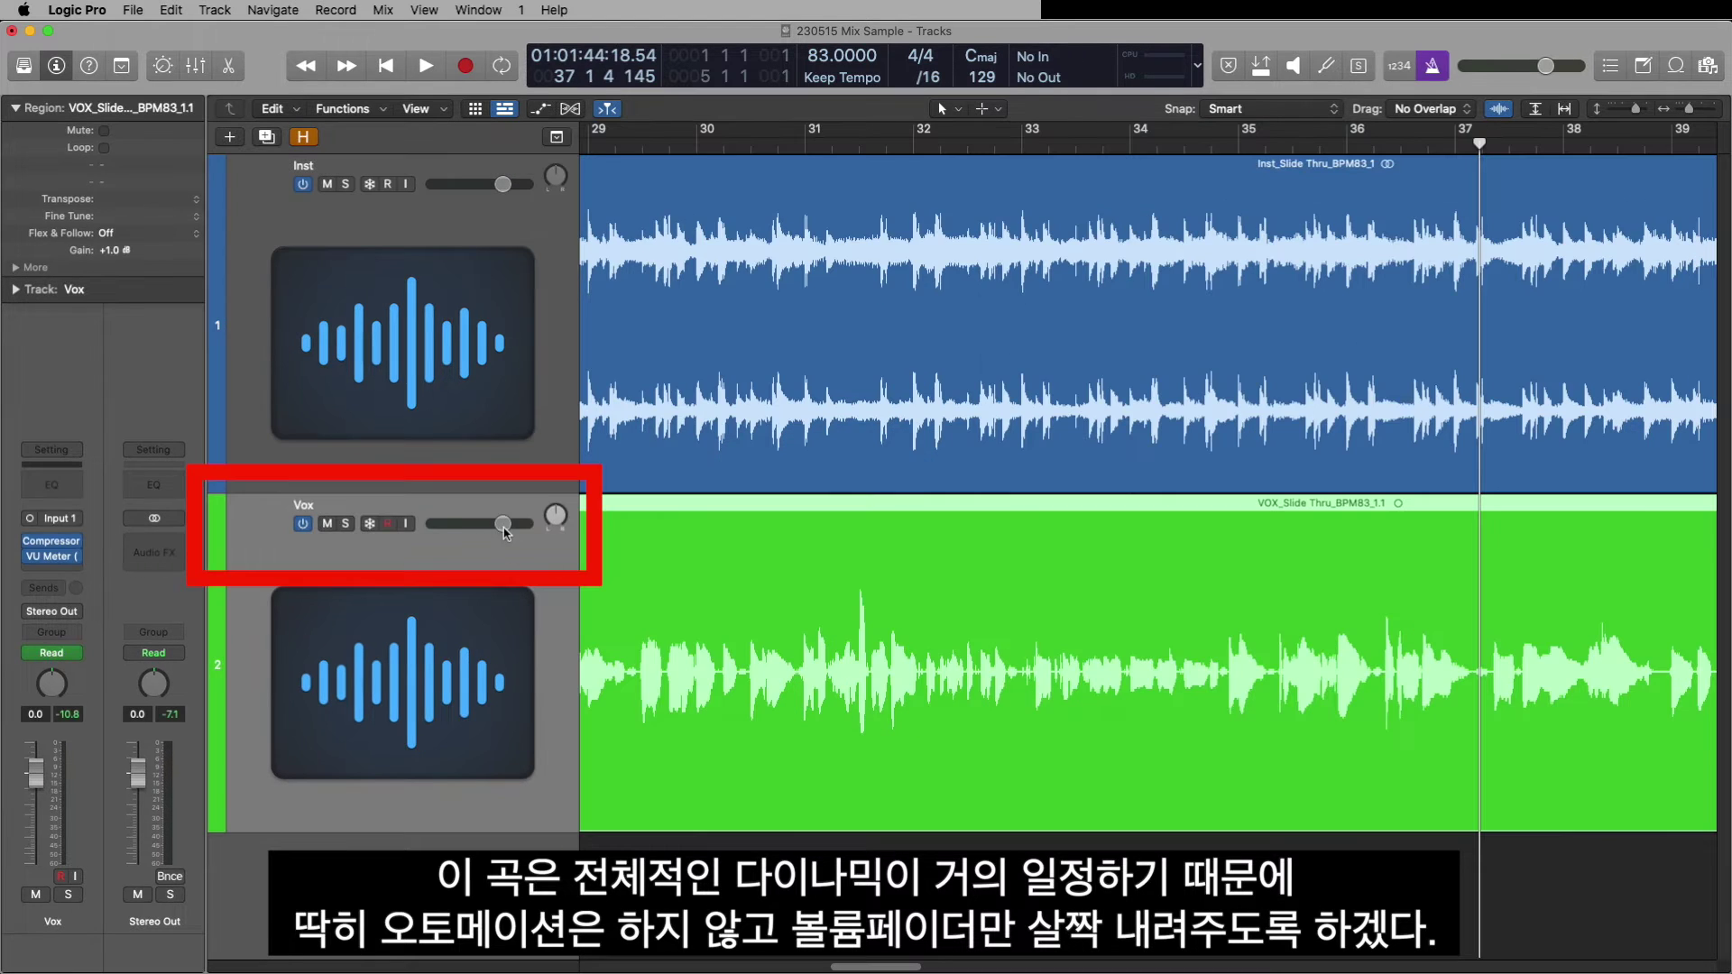
double_click(502, 523)
text(-4)
key(Return)
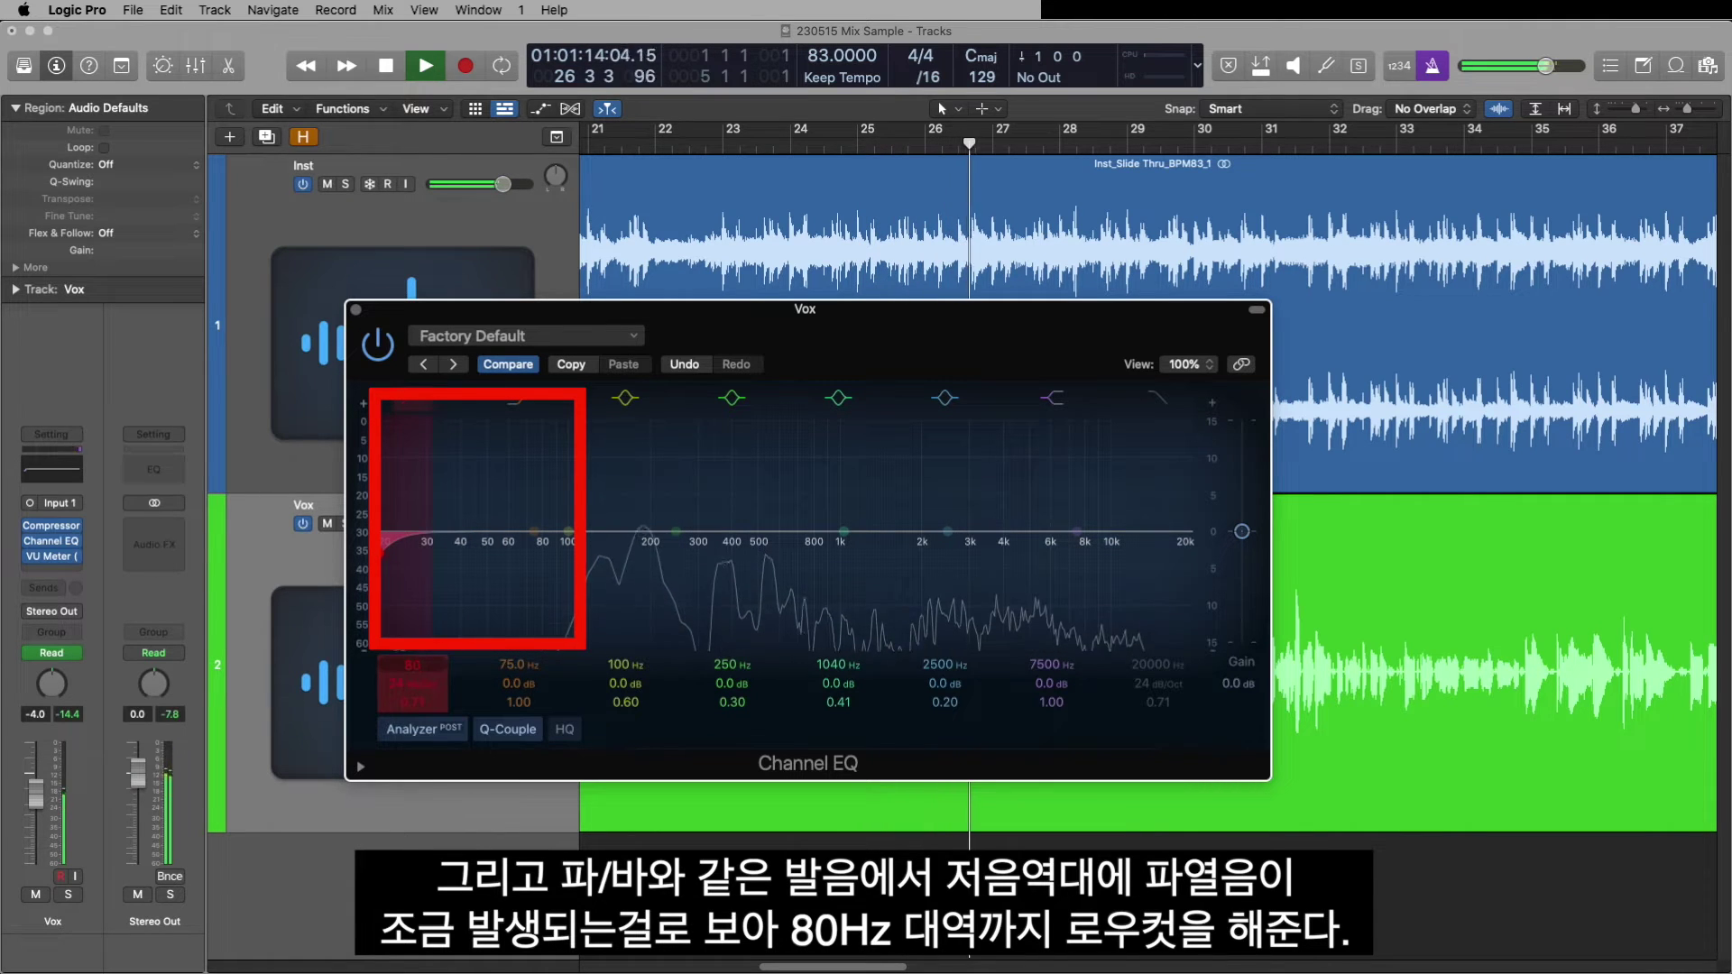
Set the vocal Channel EQ's low cut to 80 Hz and boost its high shelf at 5000 Hz by 4 dB.
drag(410, 666, 410, 622)
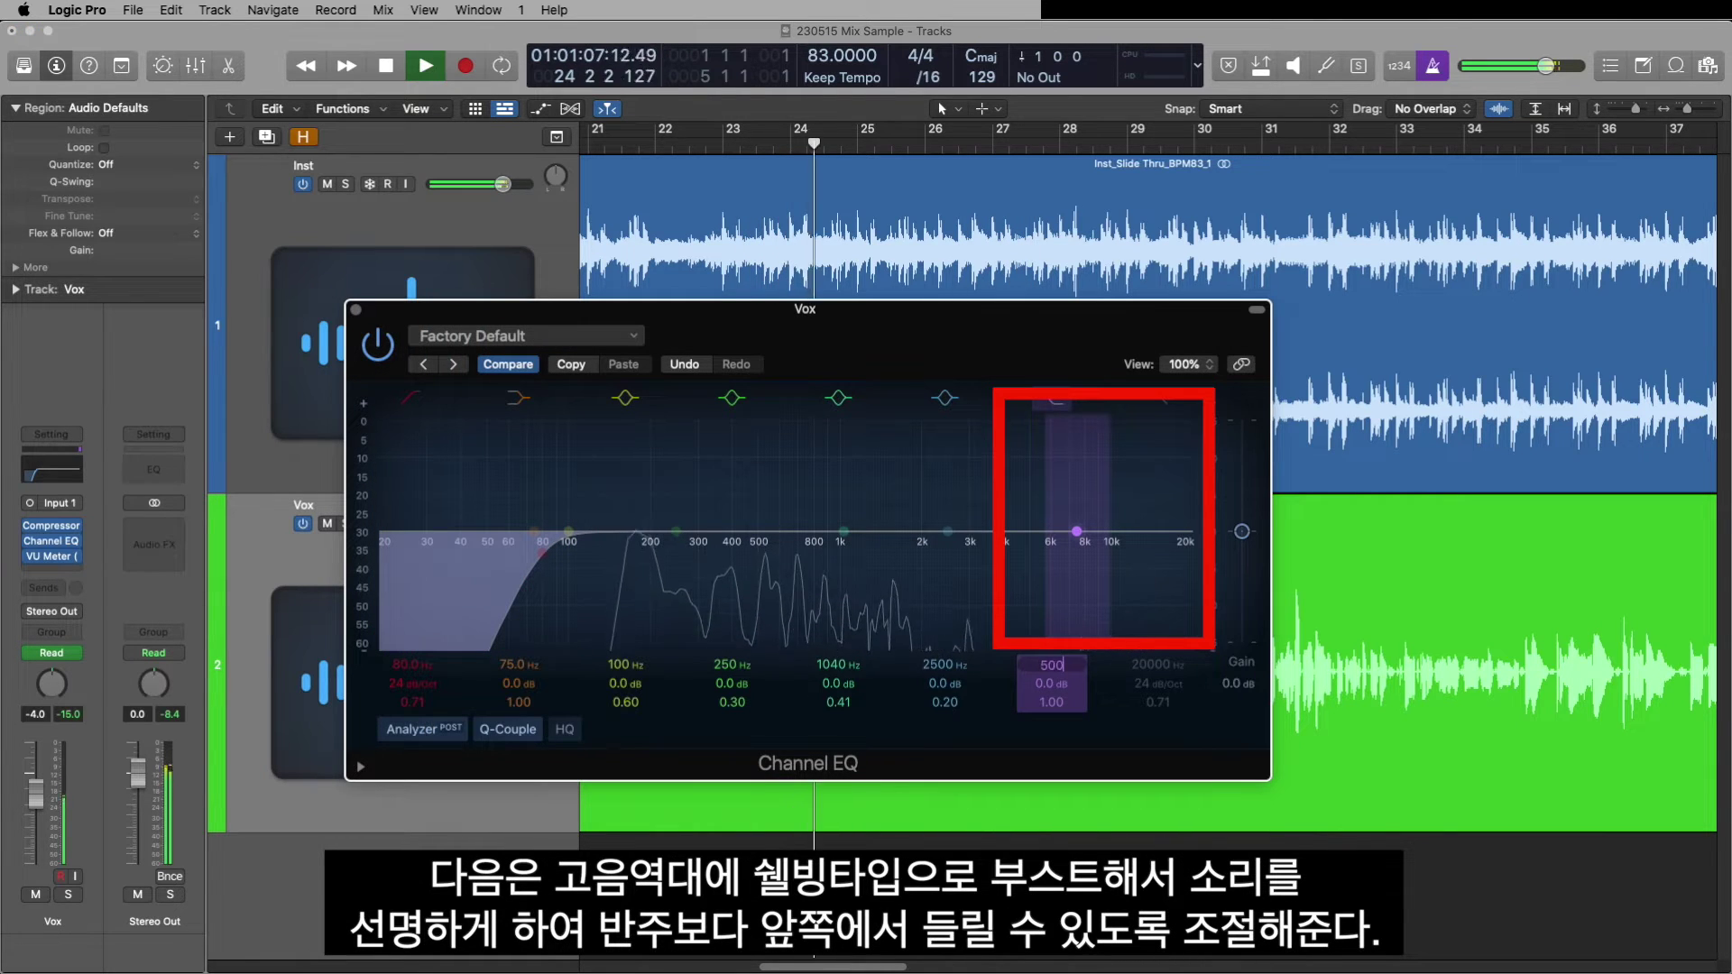
key(Return)
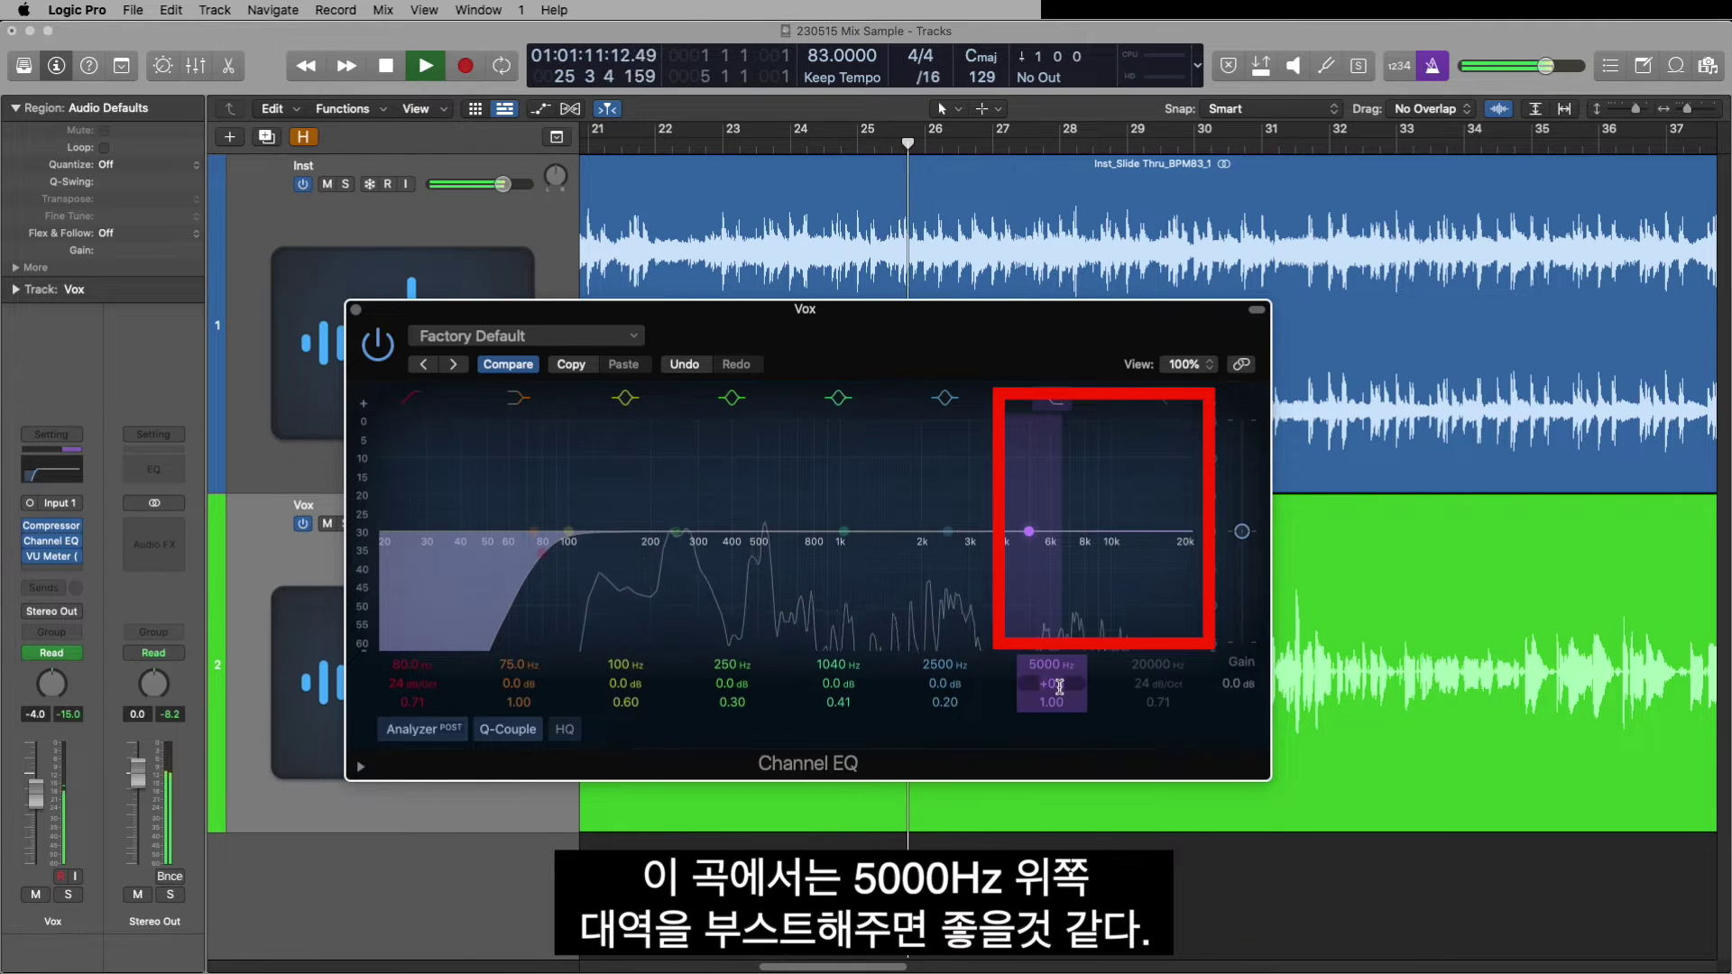
text(4)
key(Return)
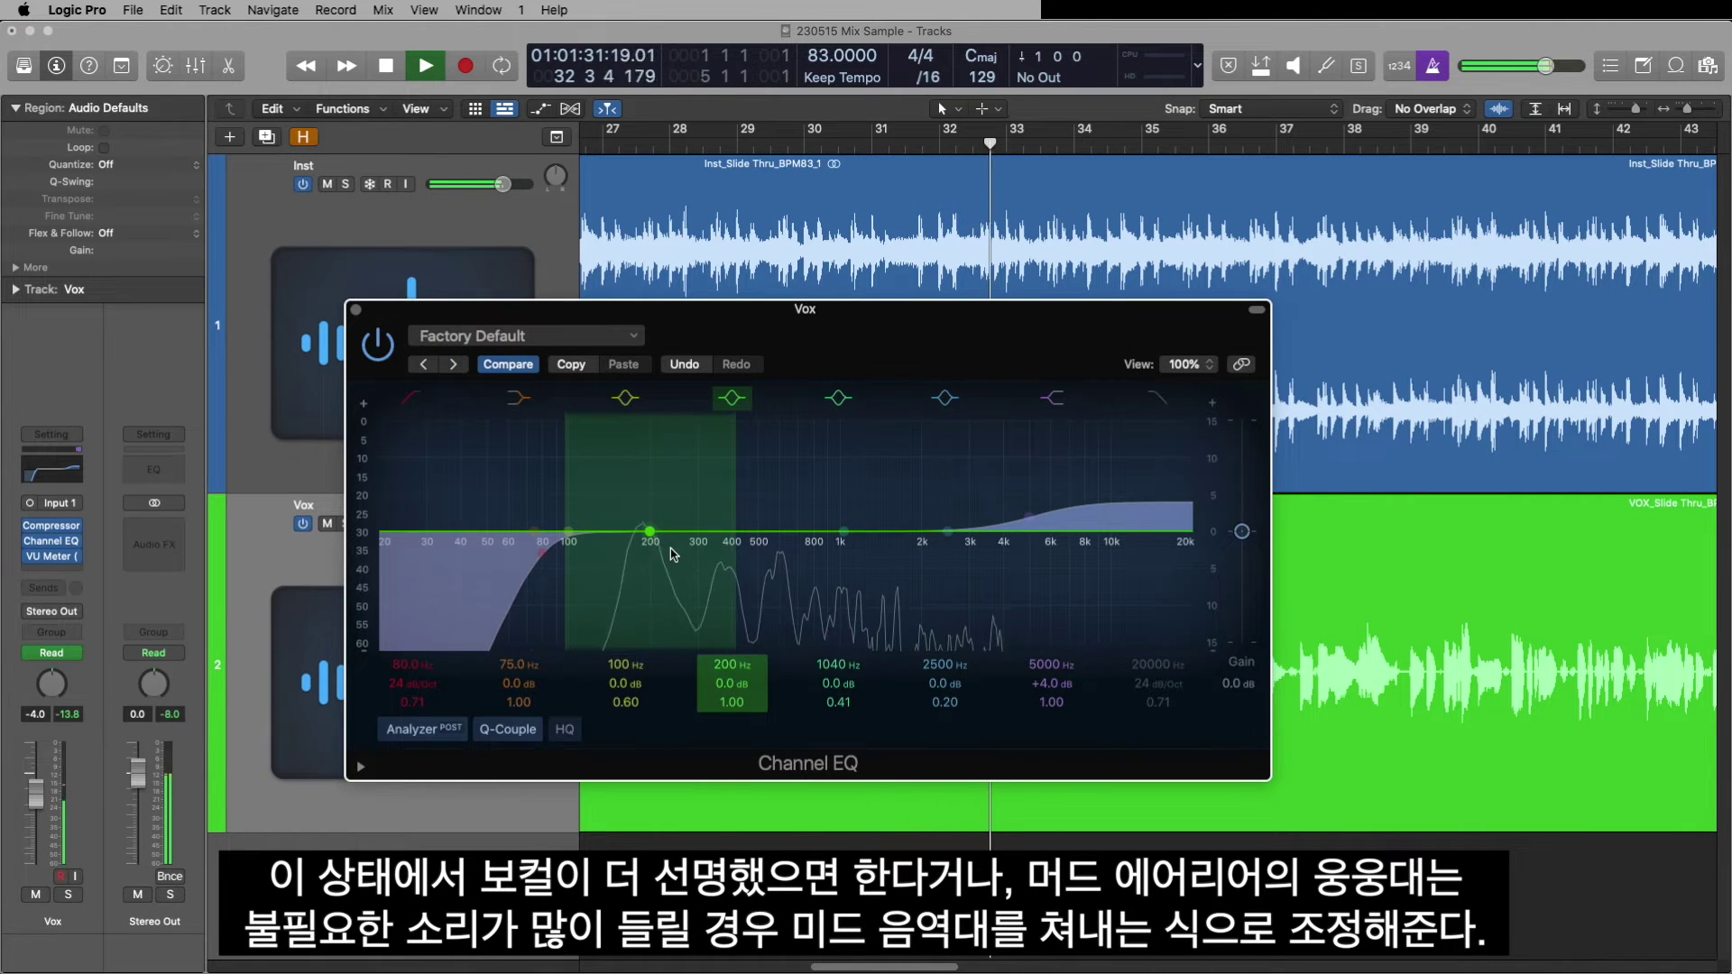
Cut the vocal EQ by 3.9 dB at 354 Hz and 3 dB at 840 Hz, and set its output gain to 2 dB.
drag(655, 538, 726, 569)
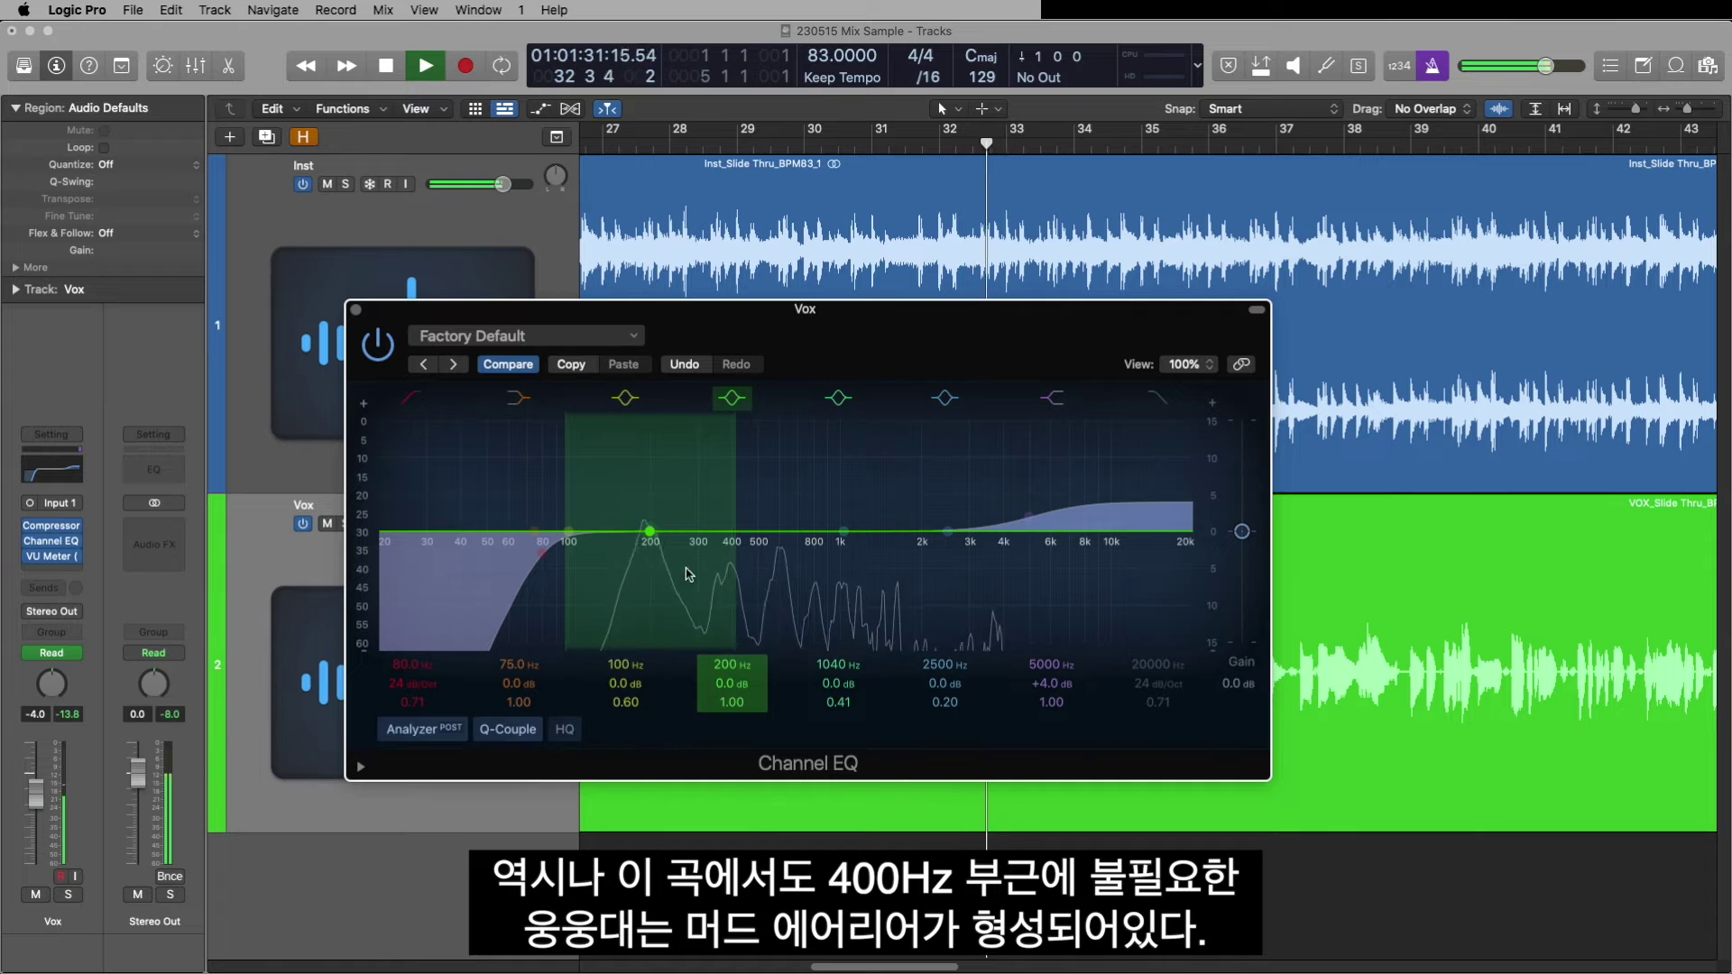
drag(650, 534, 722, 564)
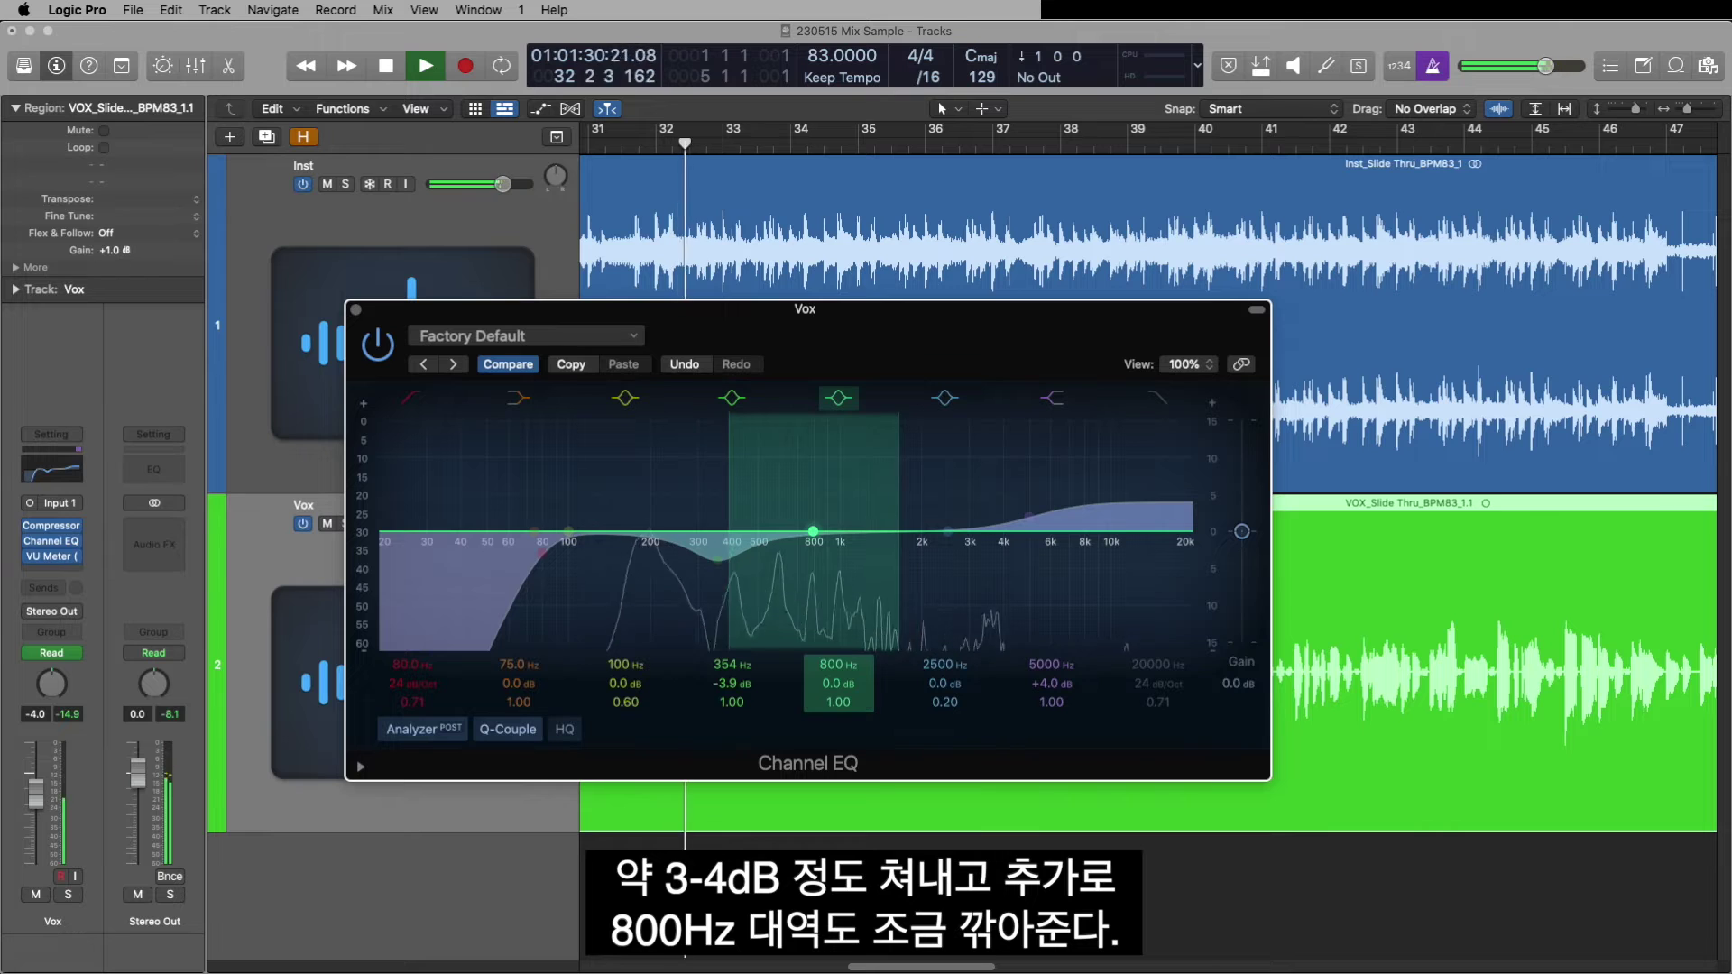
drag(813, 532, 824, 567)
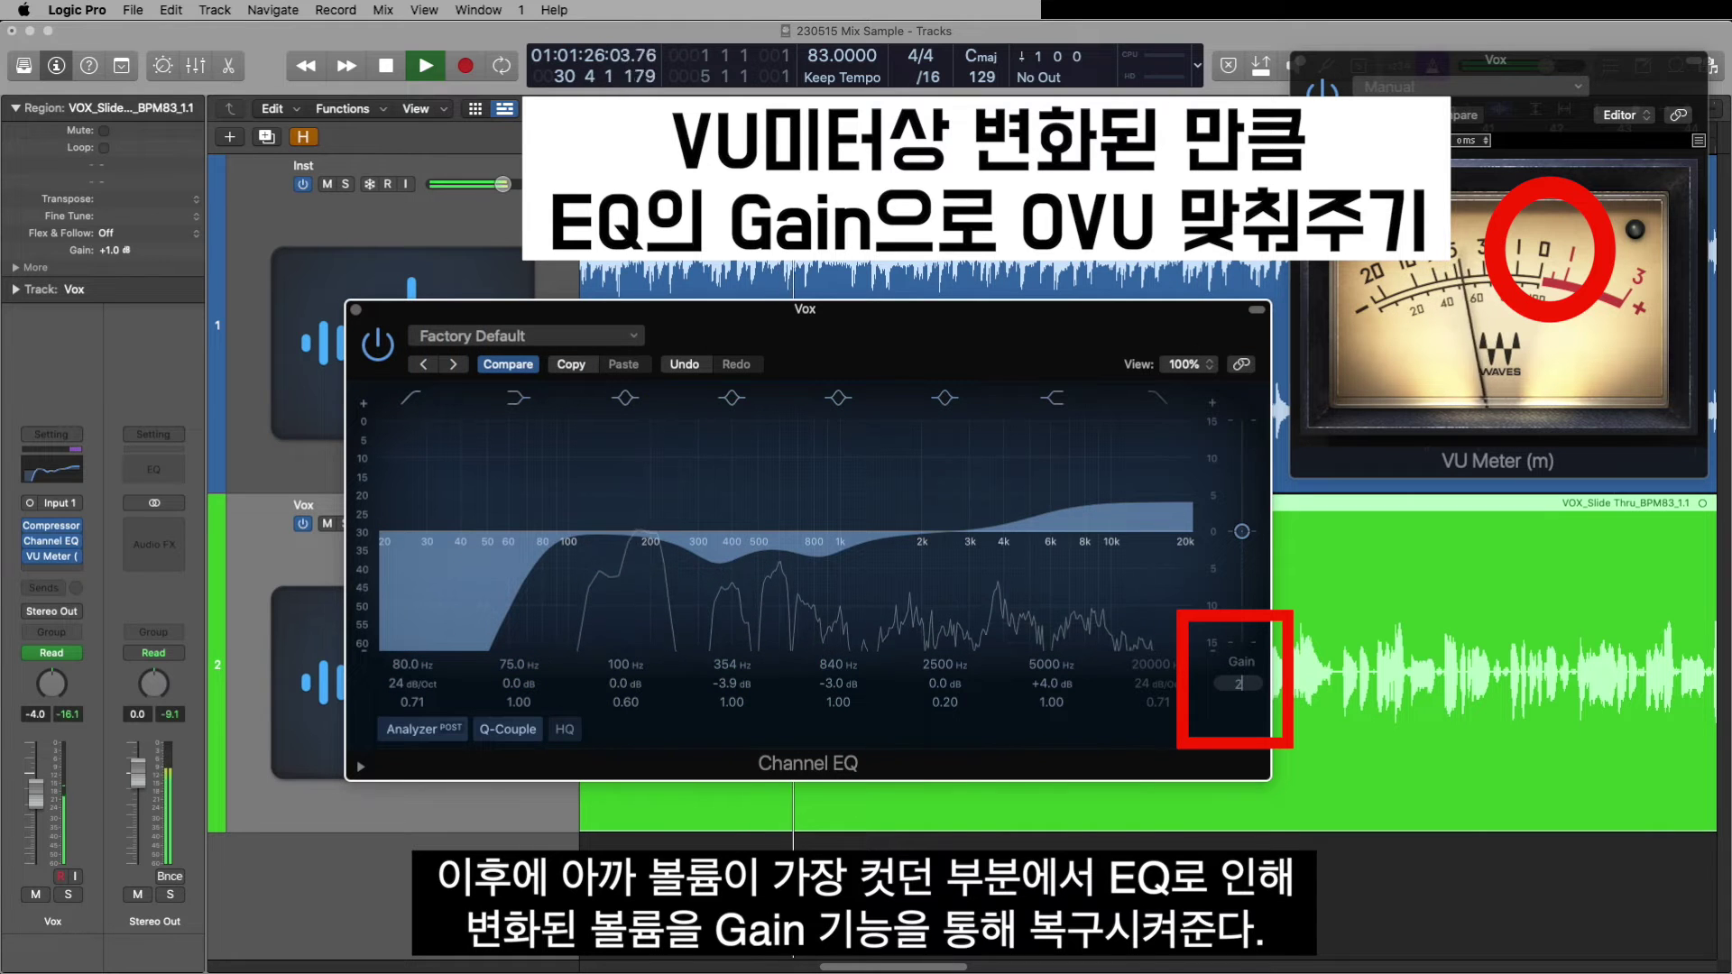
drag(1238, 683, 1238, 667)
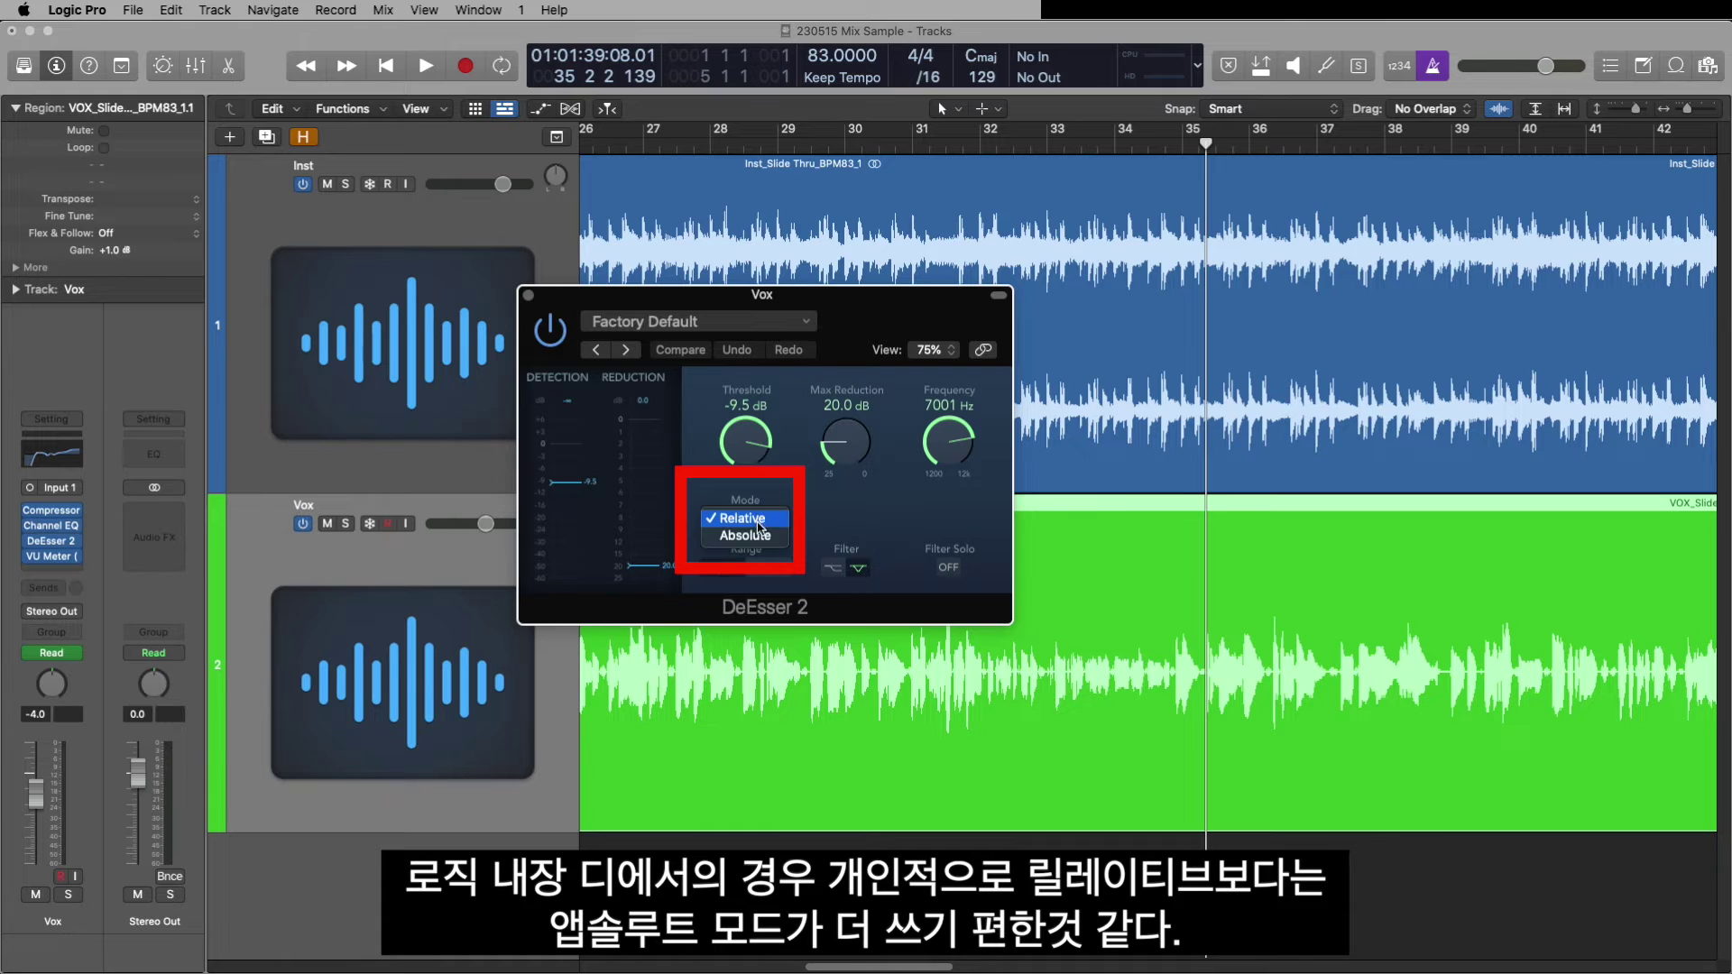
Set the Vox DeEsser 2 to Absolute mode with the Wide range.
click(760, 538)
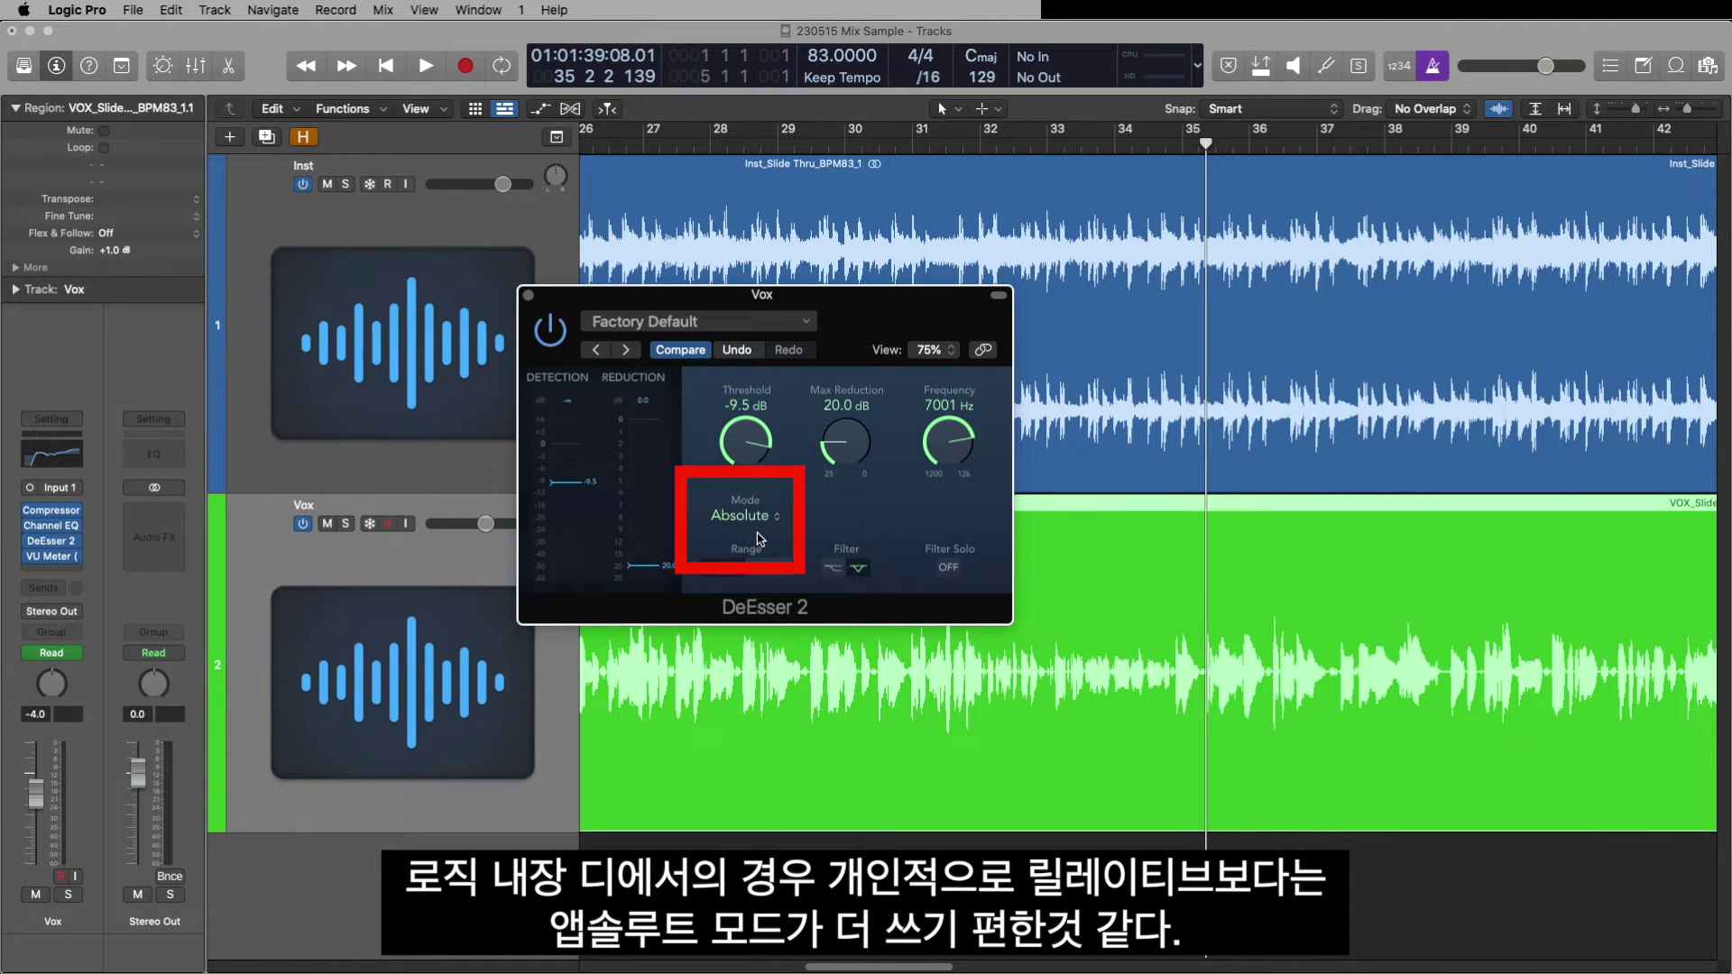
click(929, 799)
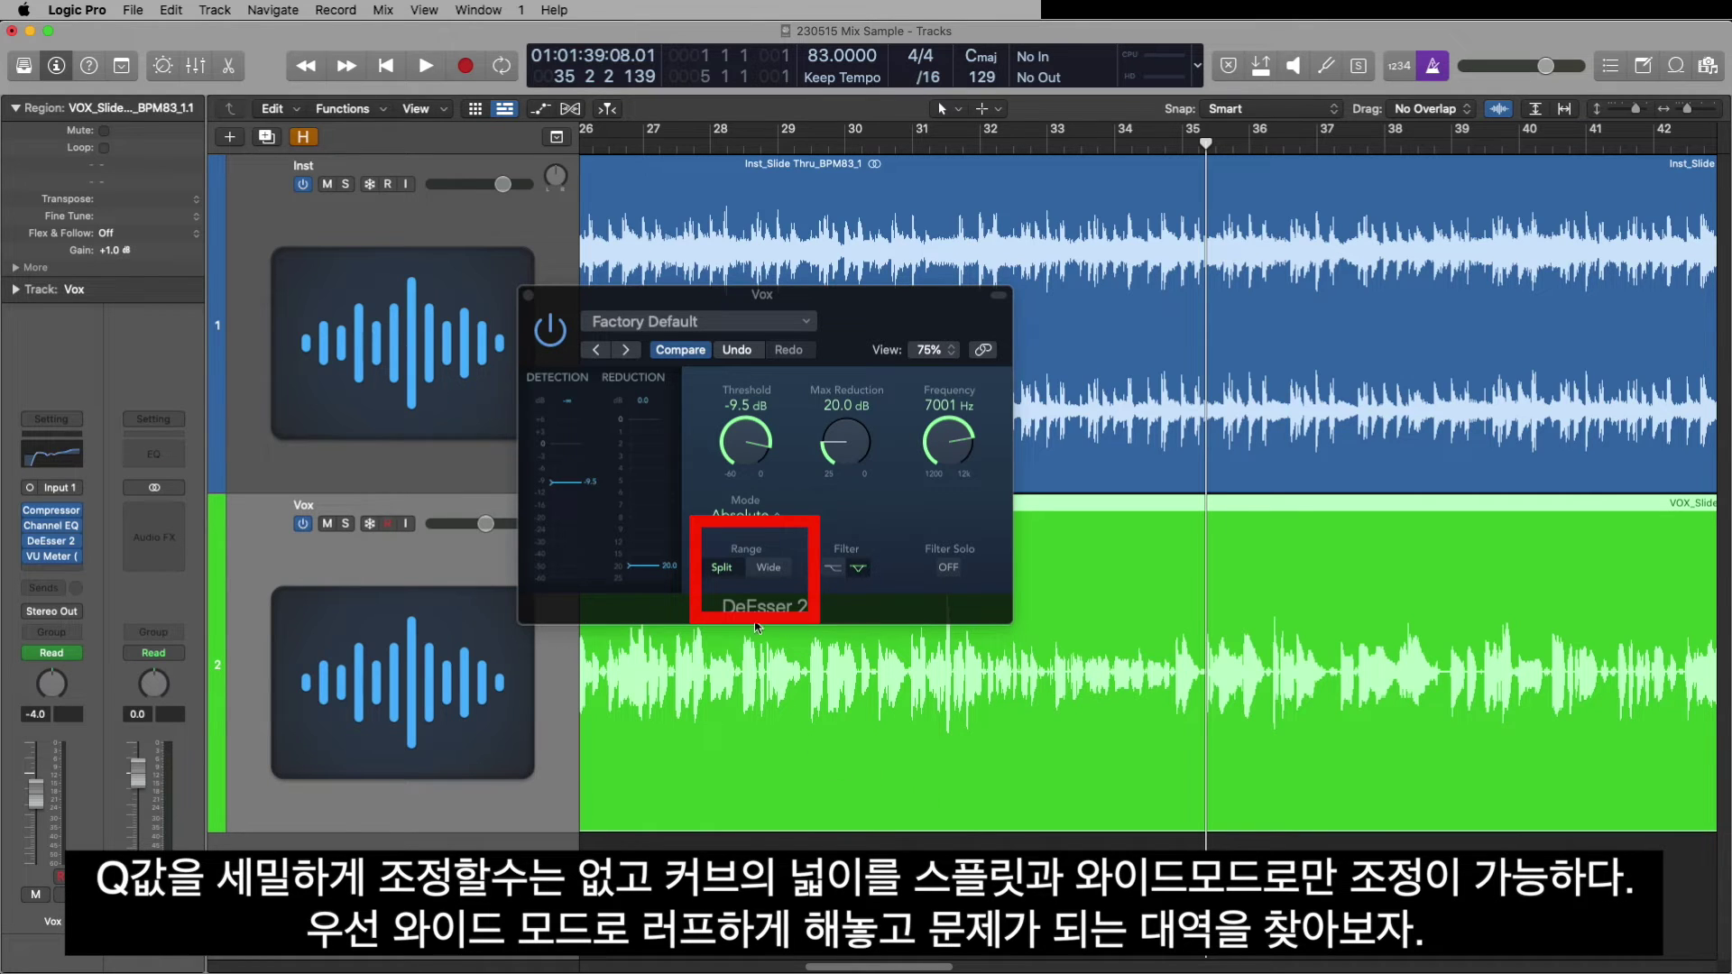
click(768, 568)
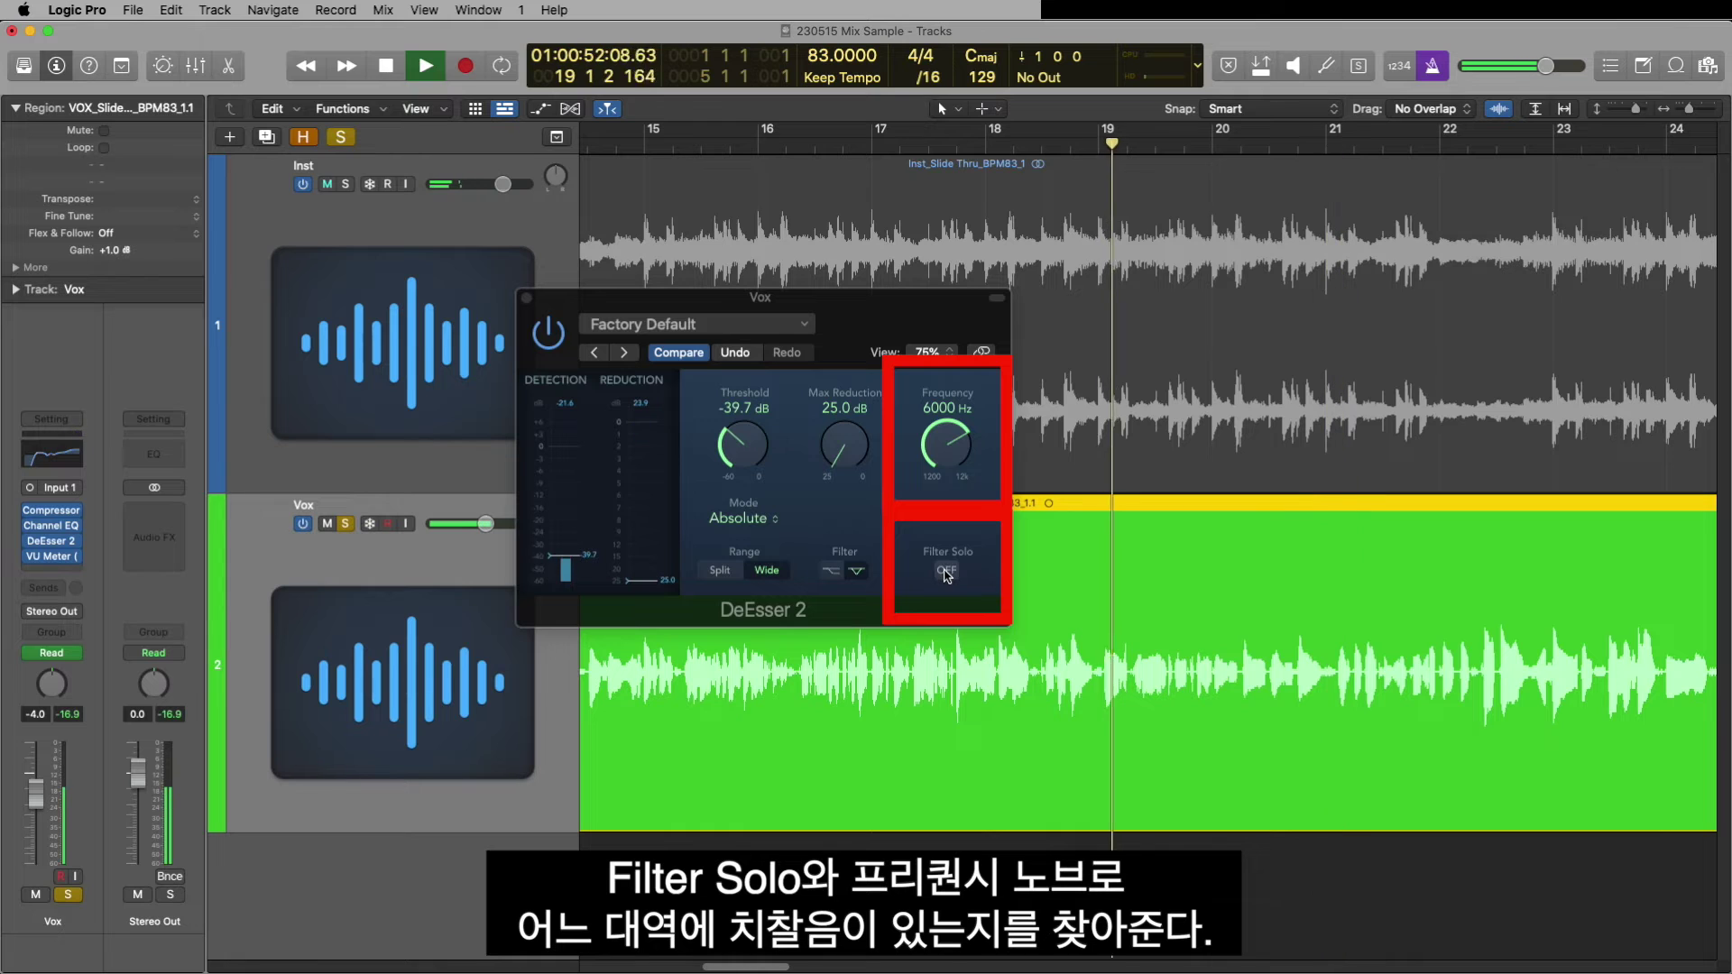
Solo the de-esser's filter and tune its frequency to about 7416 Hz.
click(945, 572)
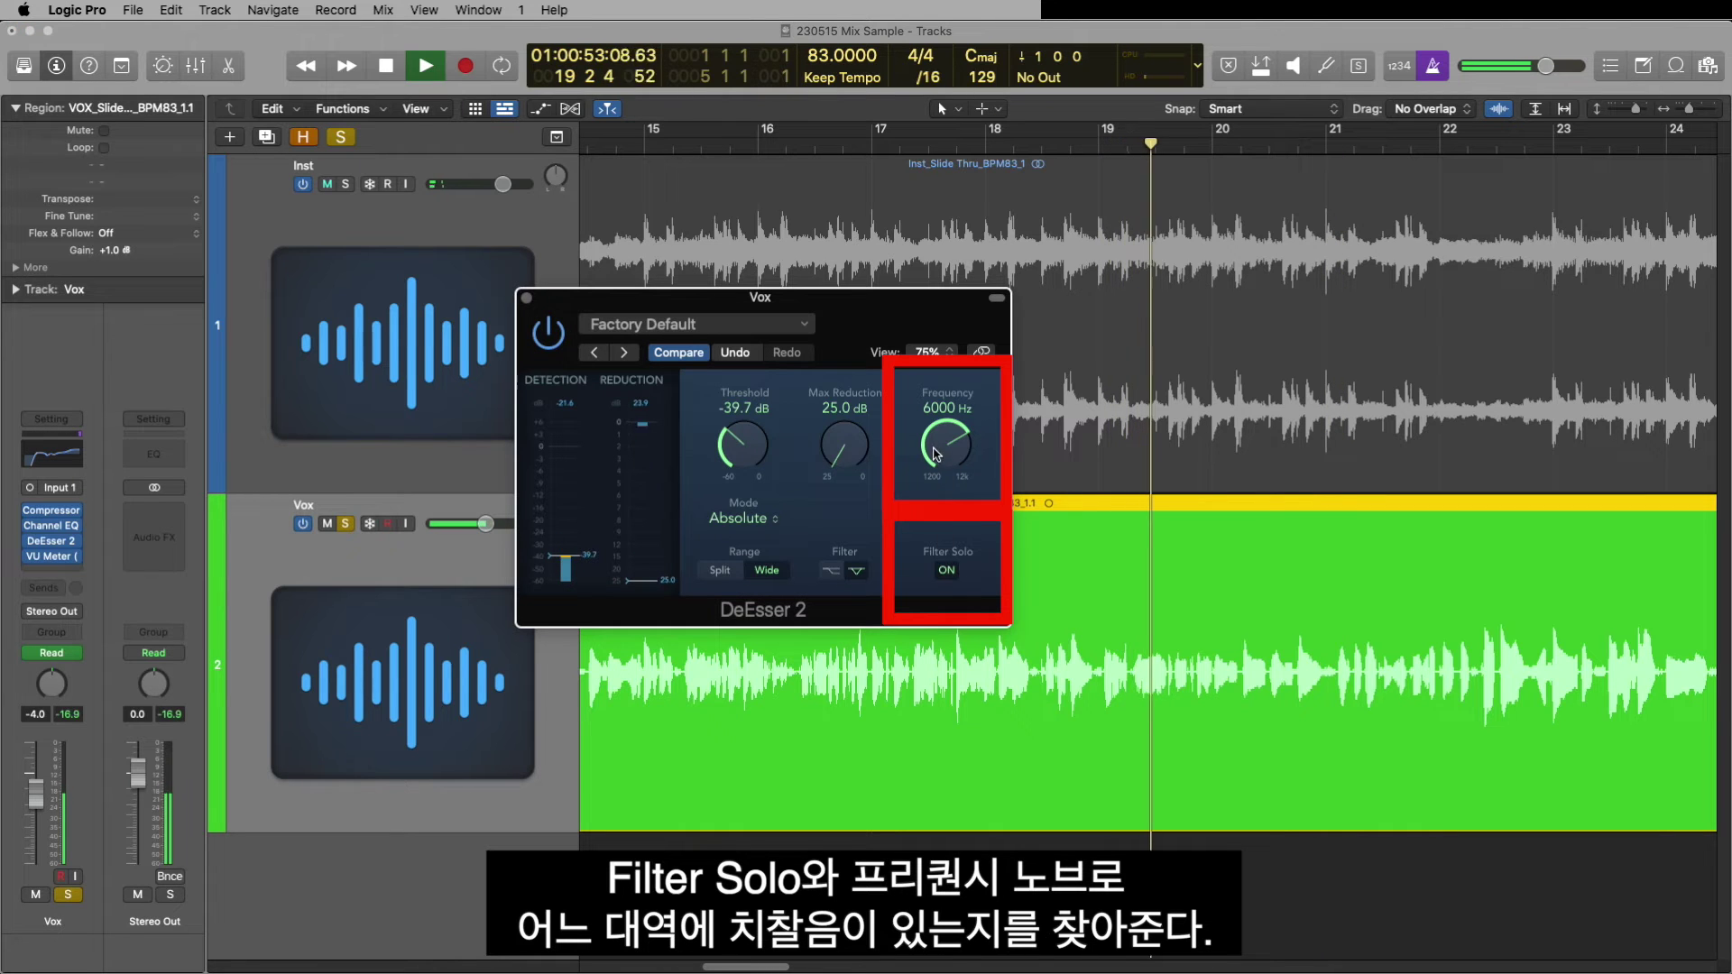
drag(935, 447, 940, 437)
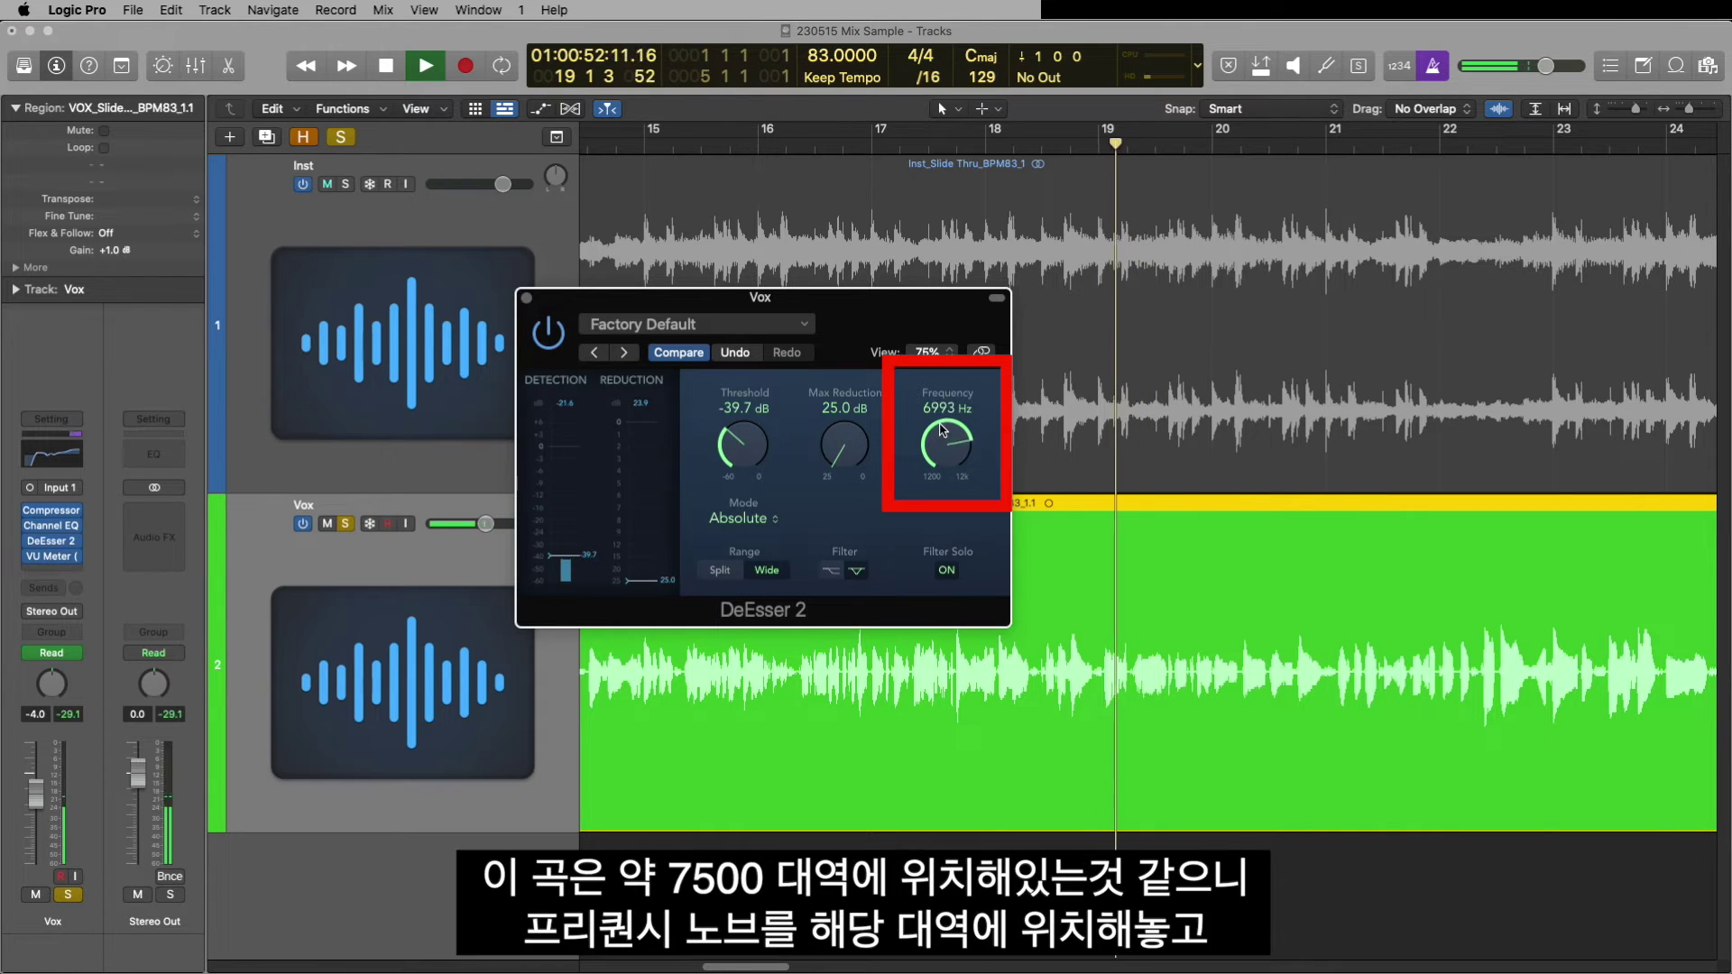
drag(941, 433, 944, 419)
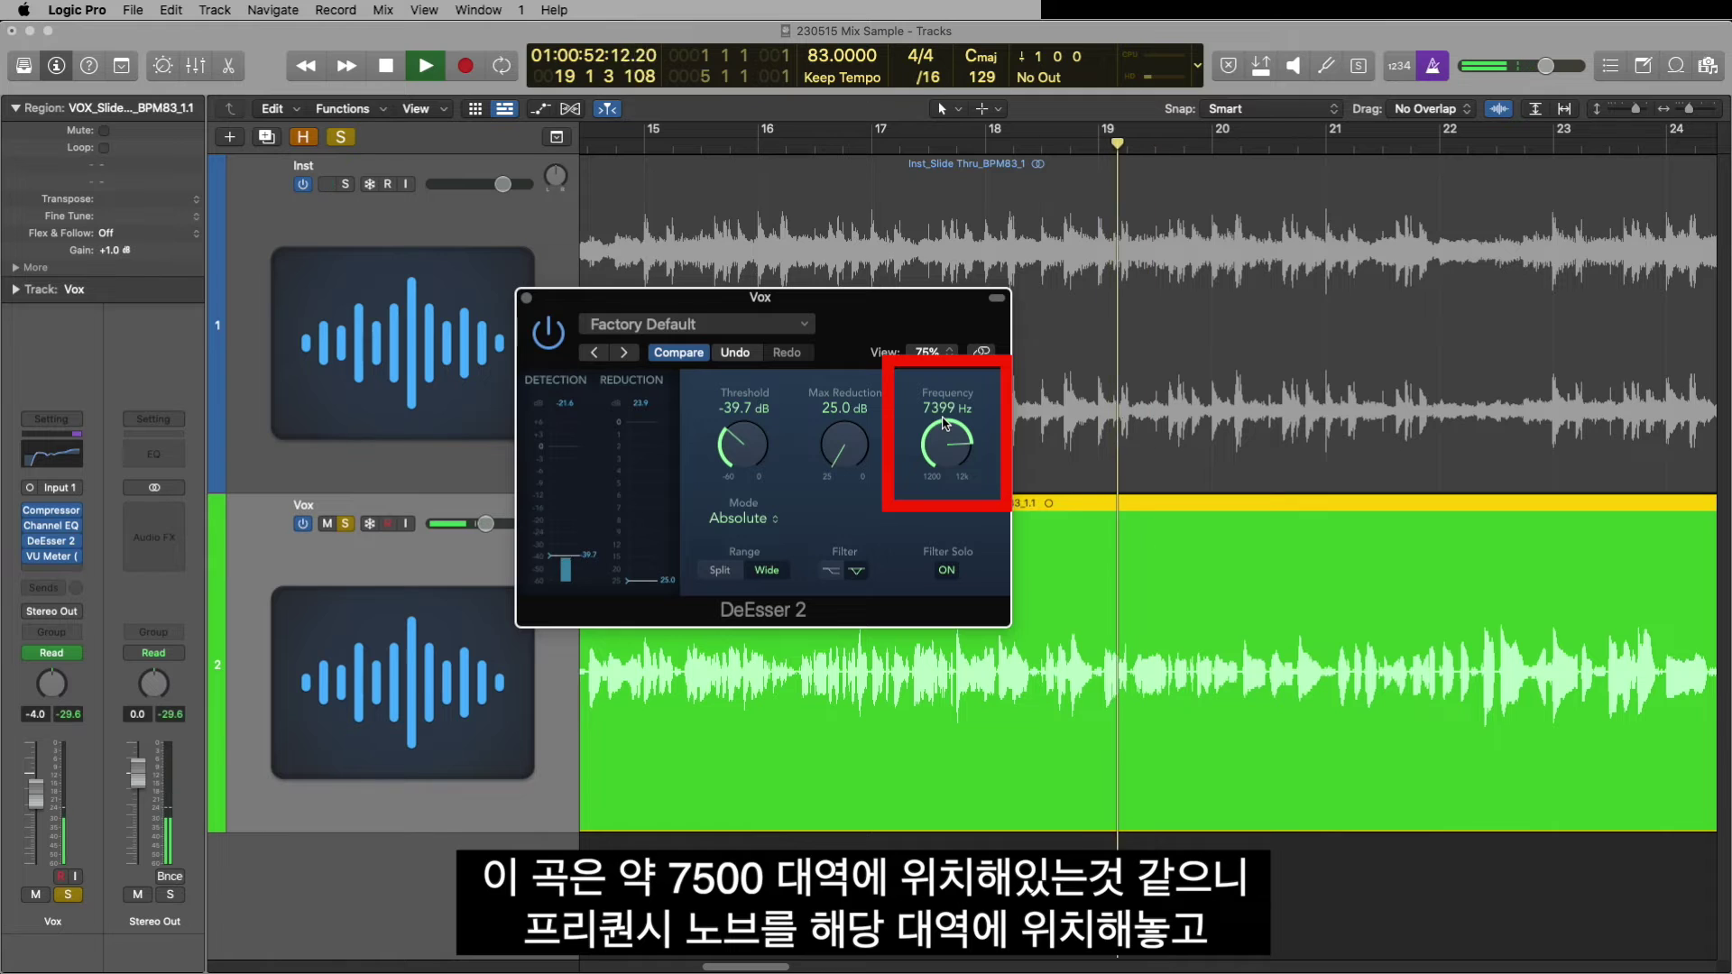
drag(943, 417, 944, 424)
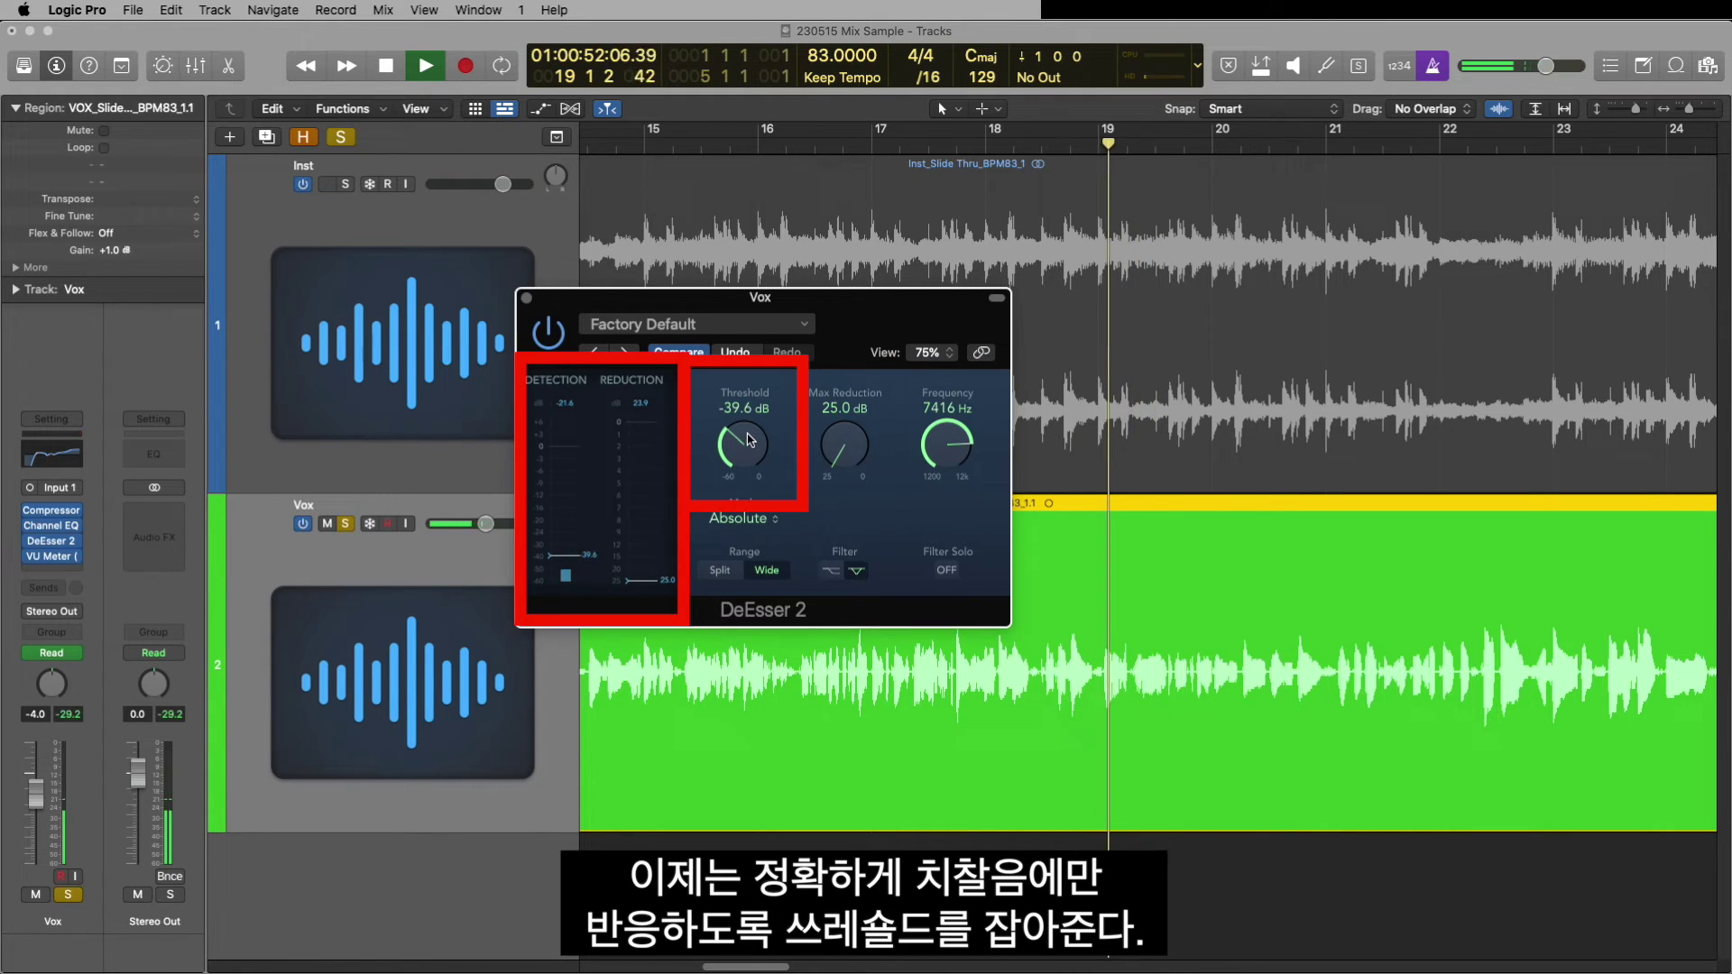
Raise the de-esser's threshold to about -32.1 dB.
drag(747, 439, 758, 422)
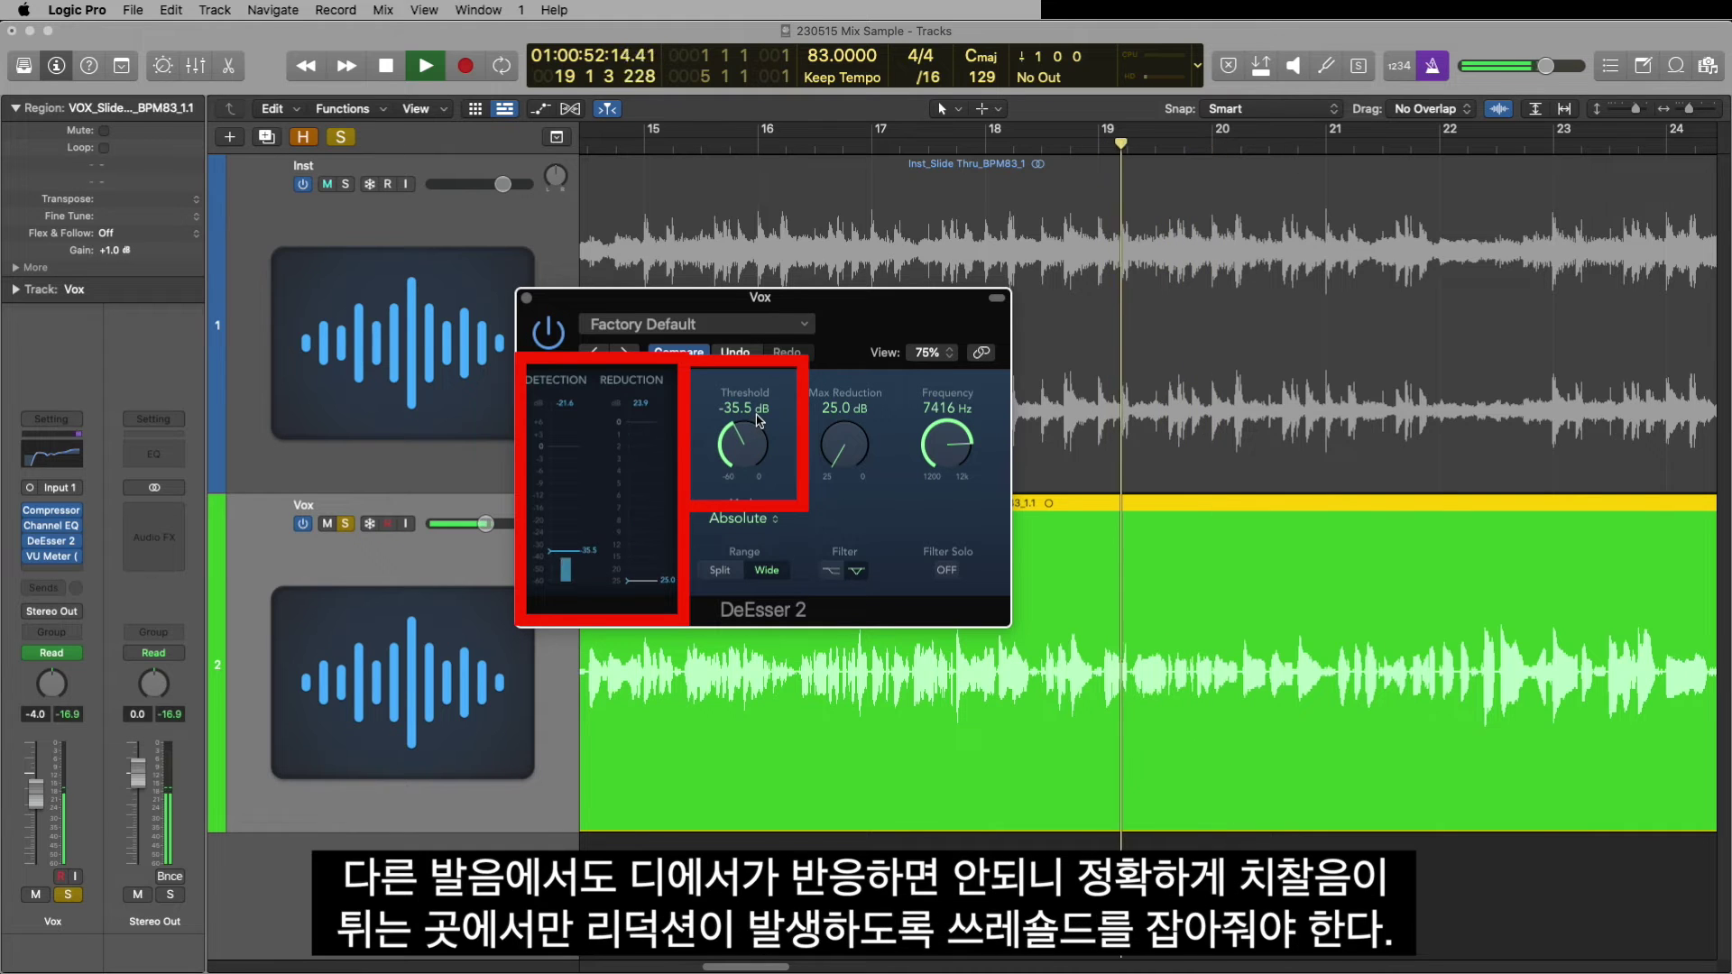
drag(758, 421, 762, 414)
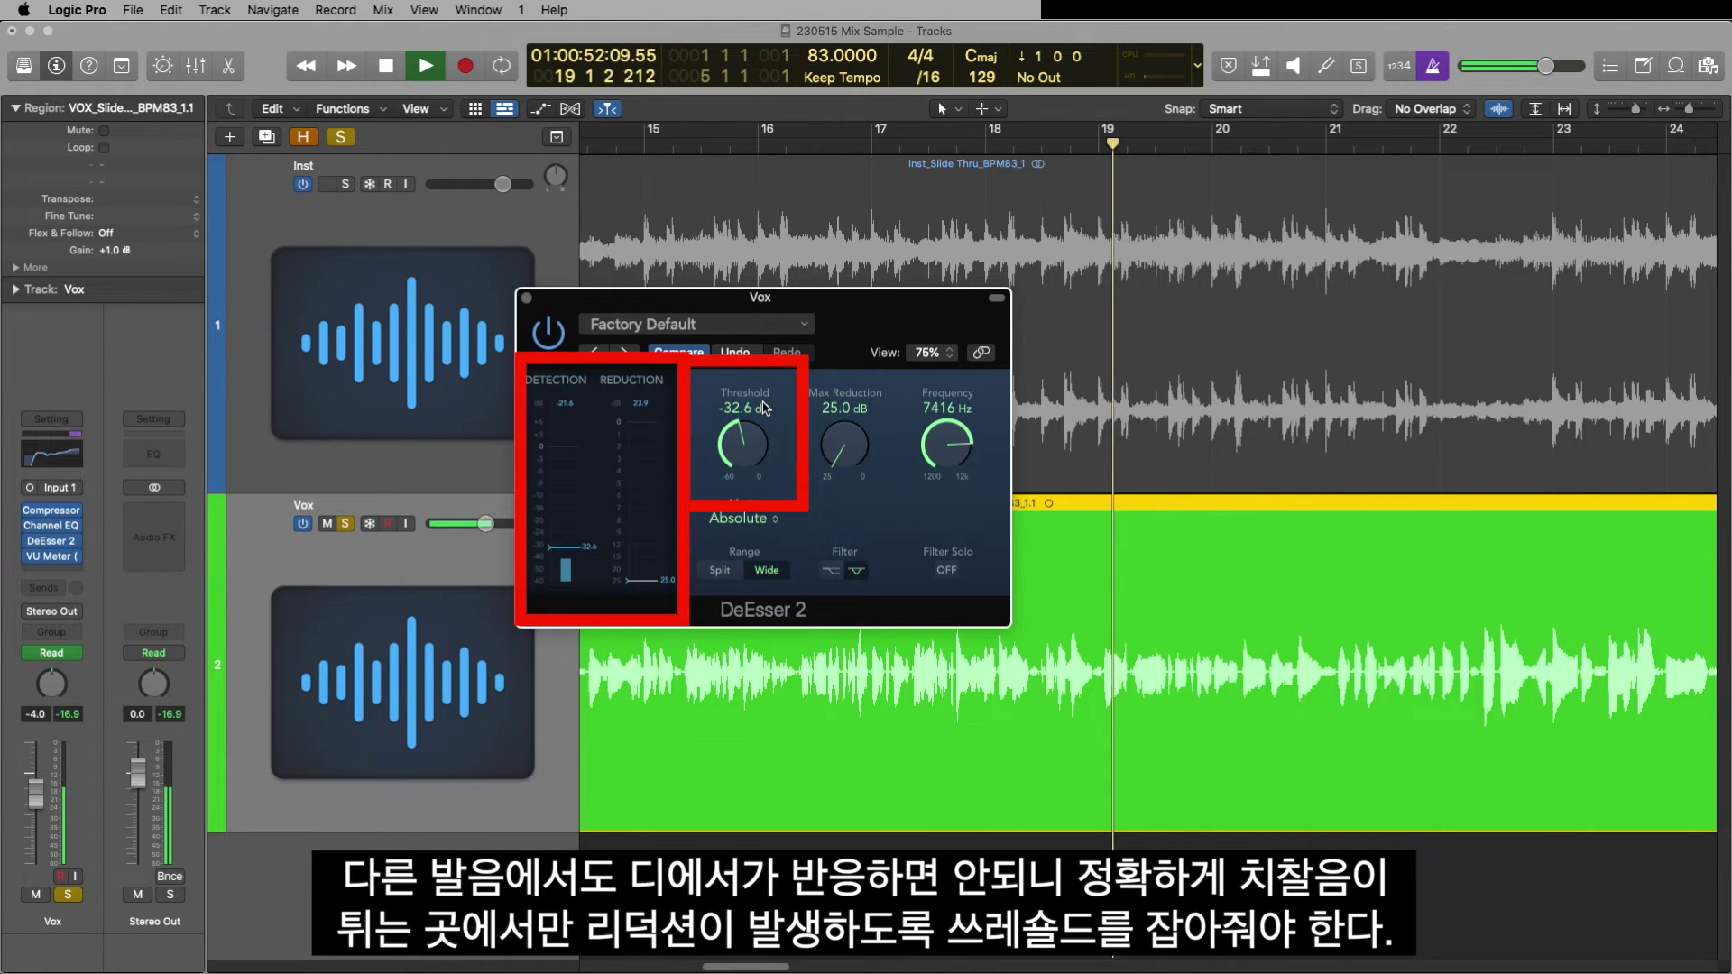
drag(764, 410, 765, 407)
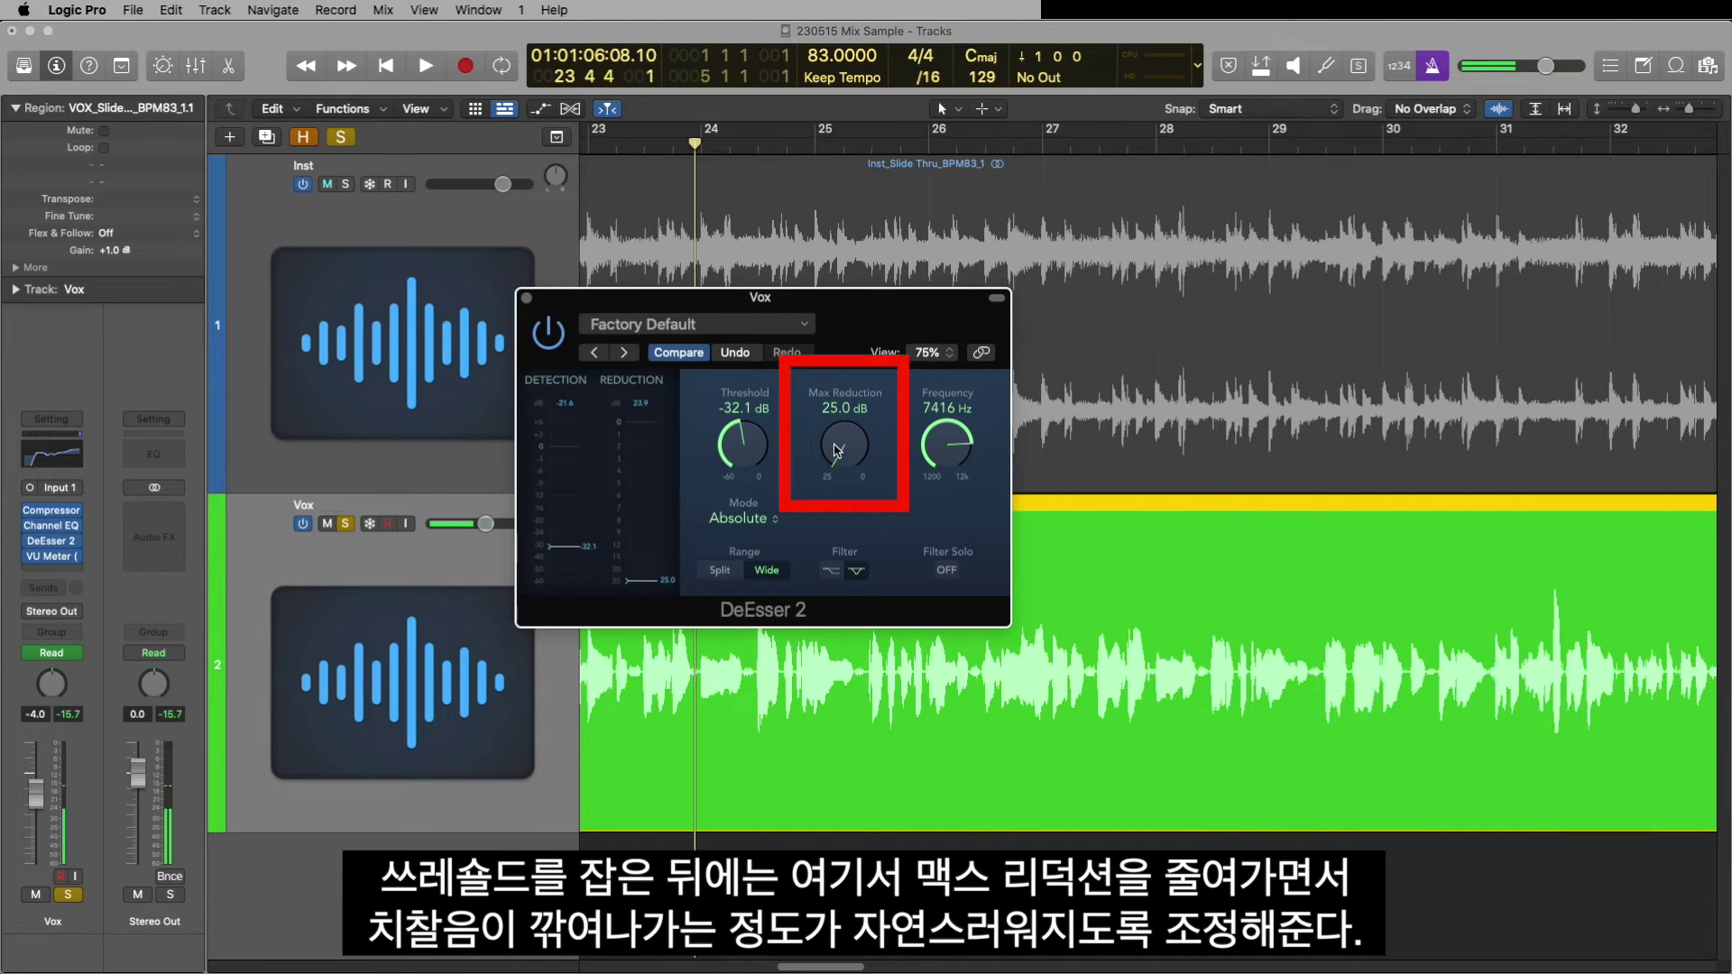
Lower the de-esser's maximum reduction from full so the sibilance is cut more gently.
drag(850, 386, 849, 395)
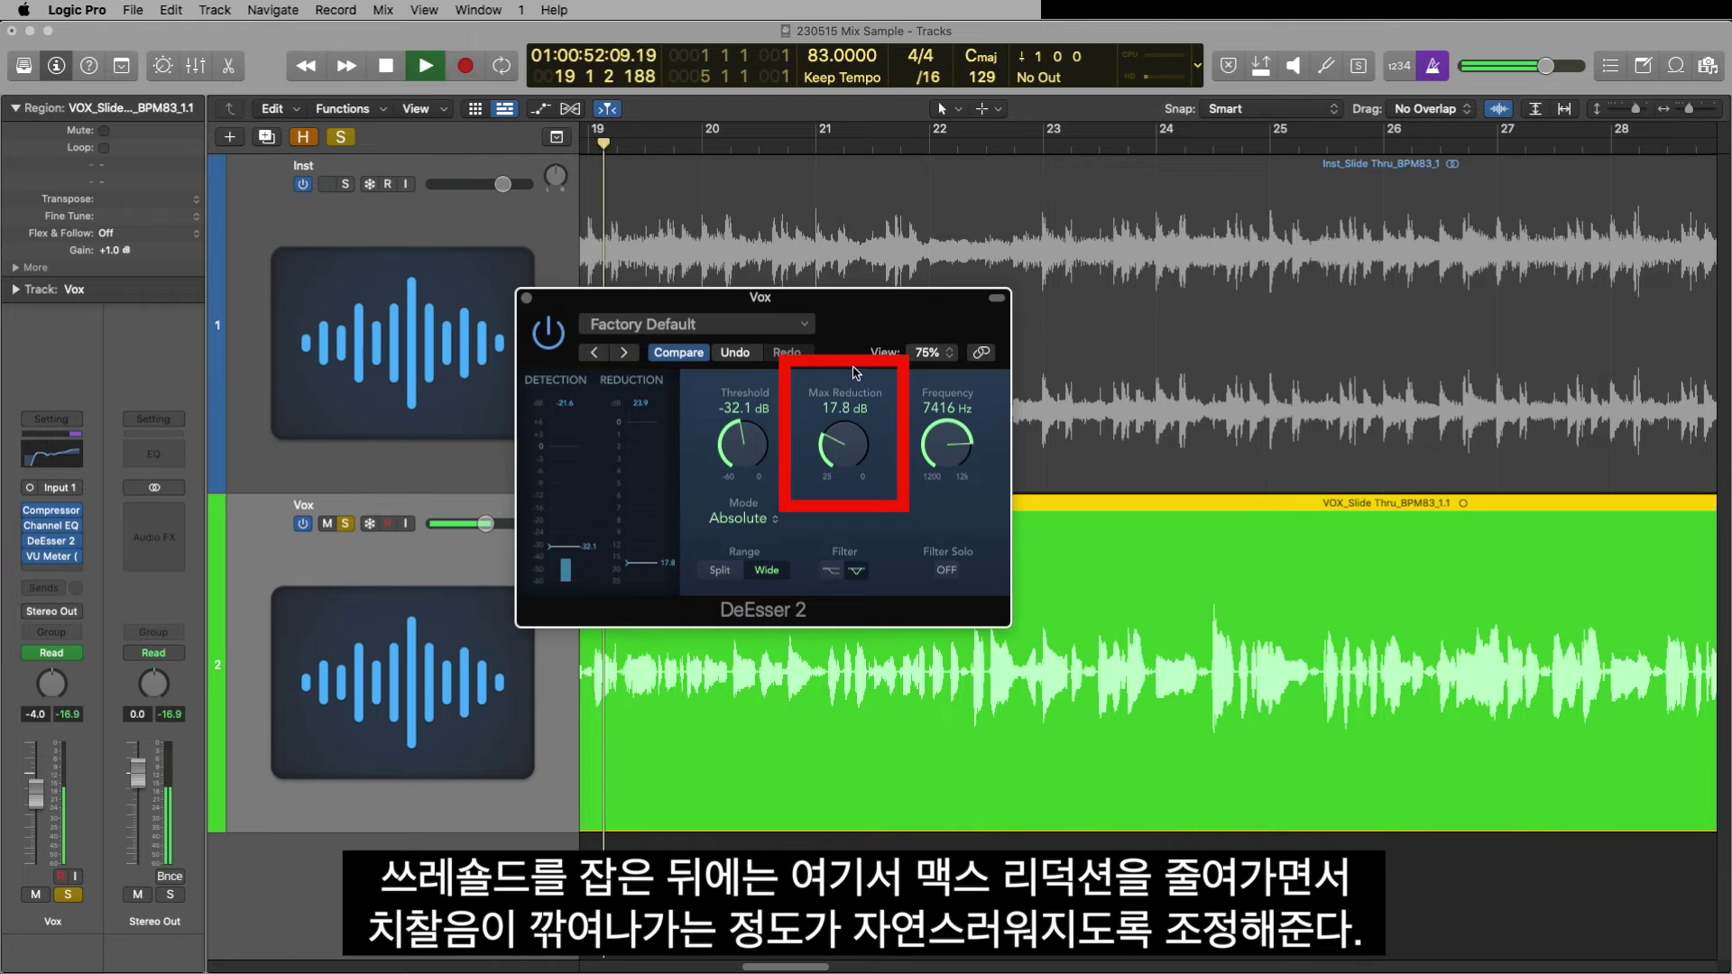
drag(857, 369, 851, 394)
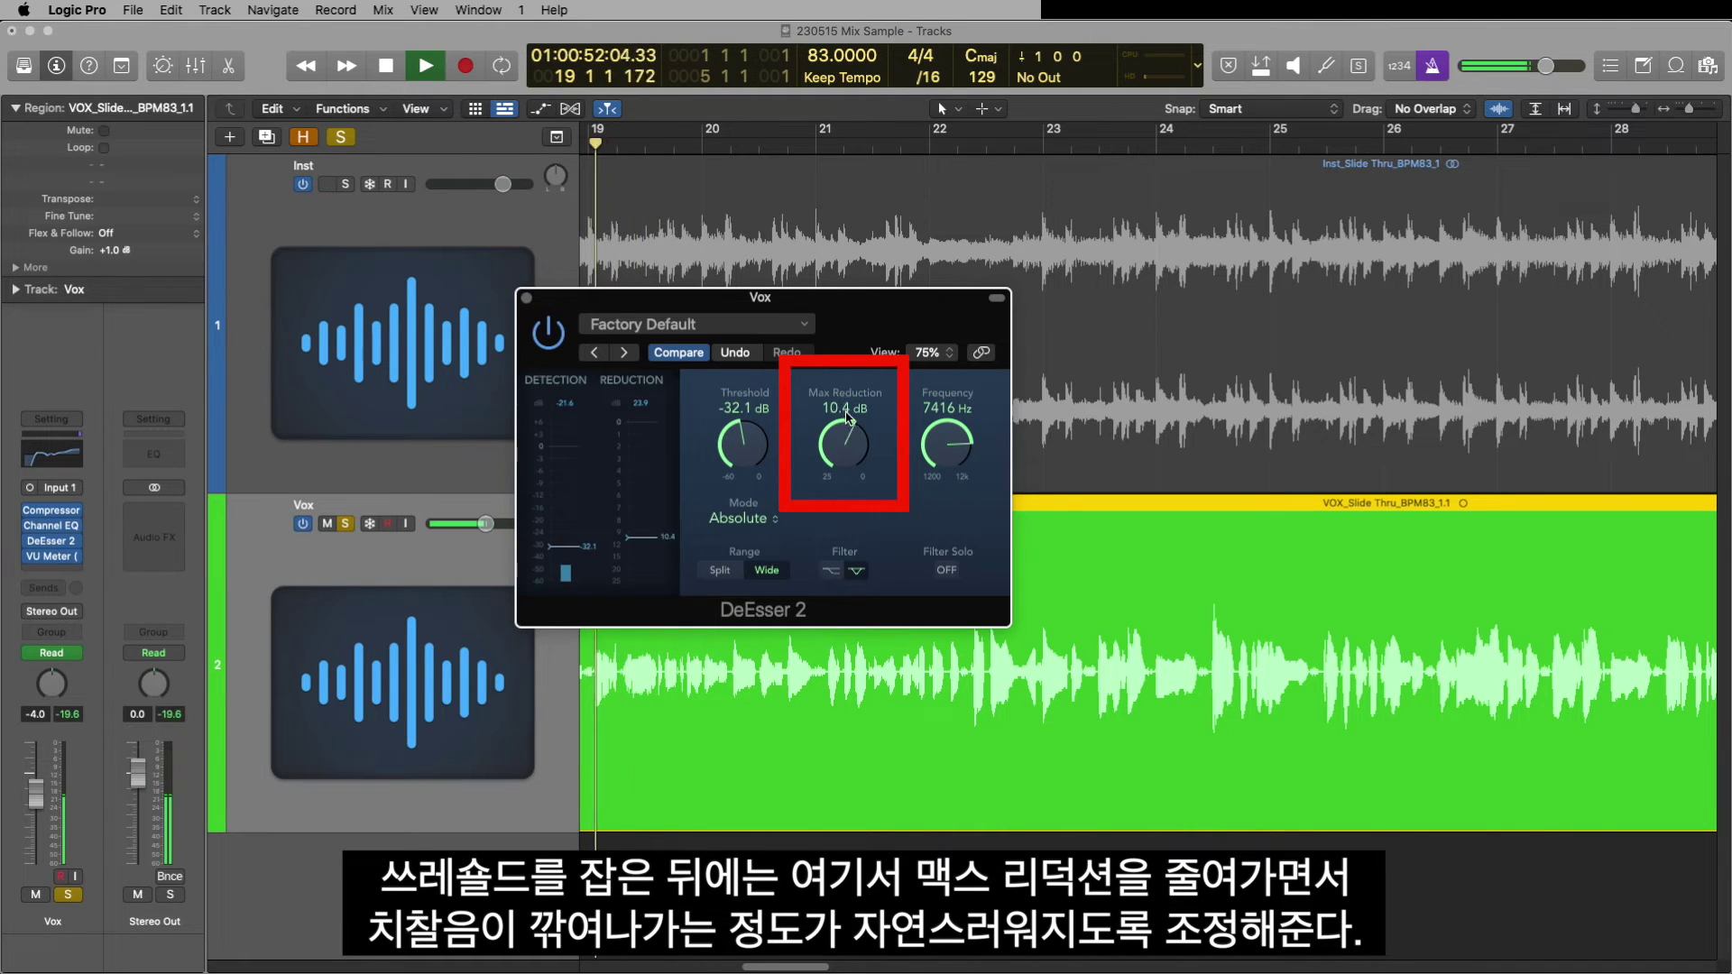
drag(851, 394, 861, 366)
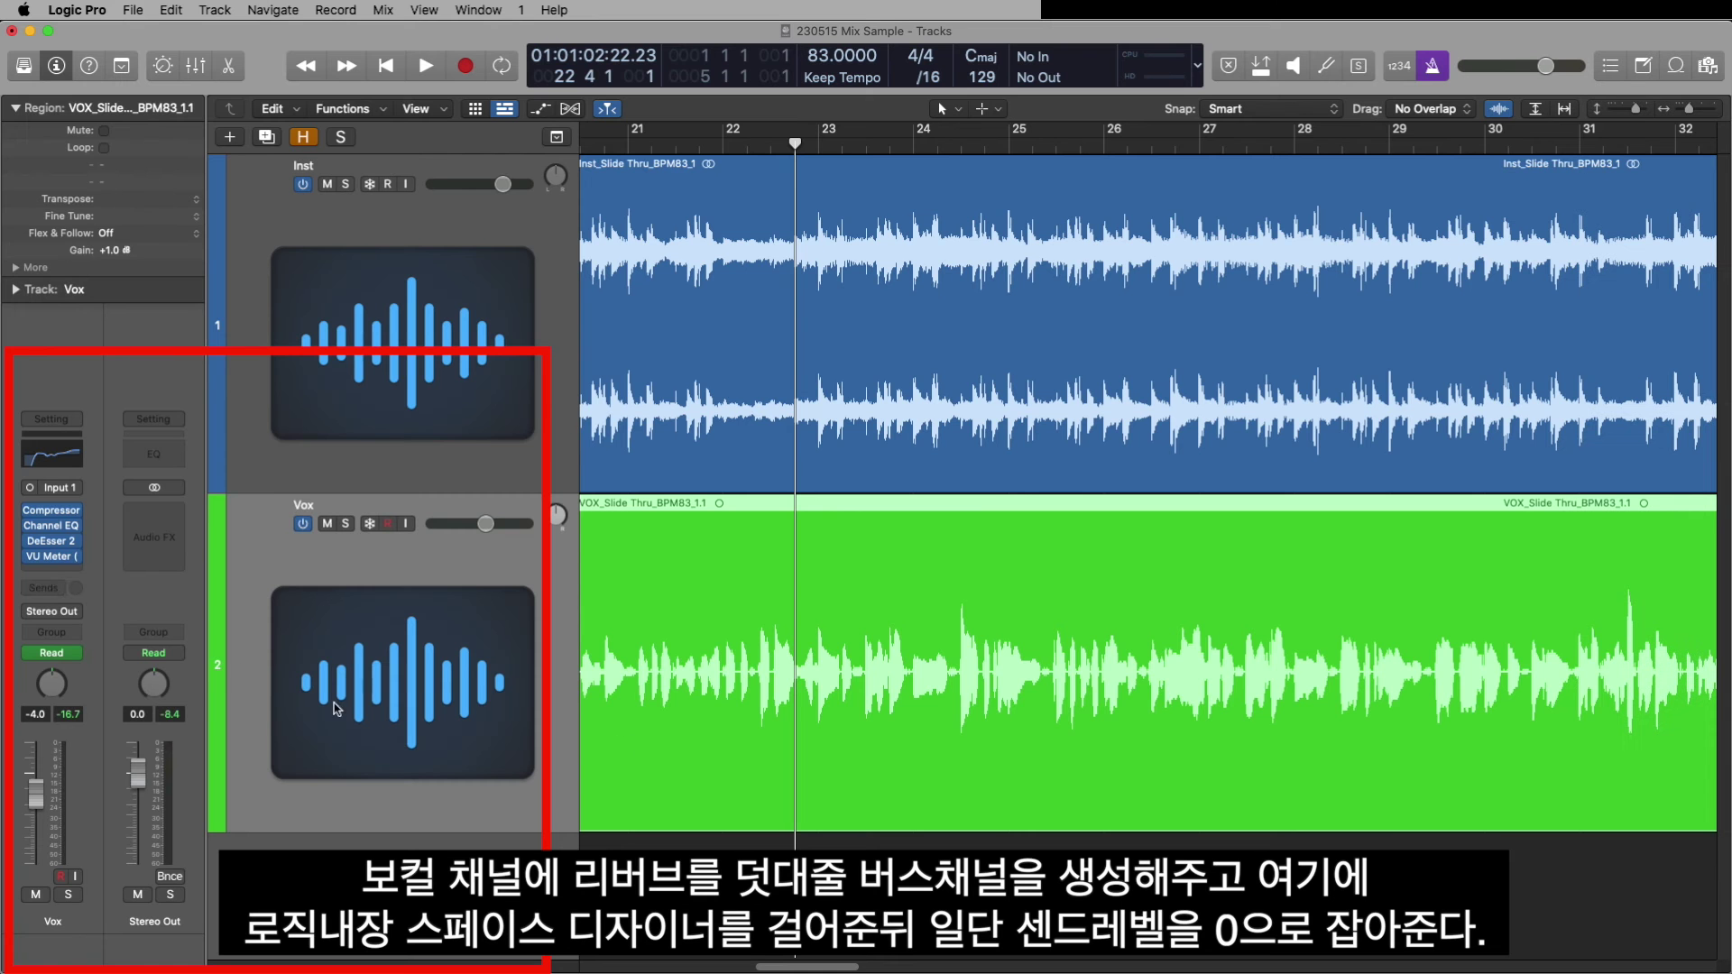
Add a send from the Vox channel to Bus 1.
click(47, 586)
mouse_move(150, 621)
click(229, 373)
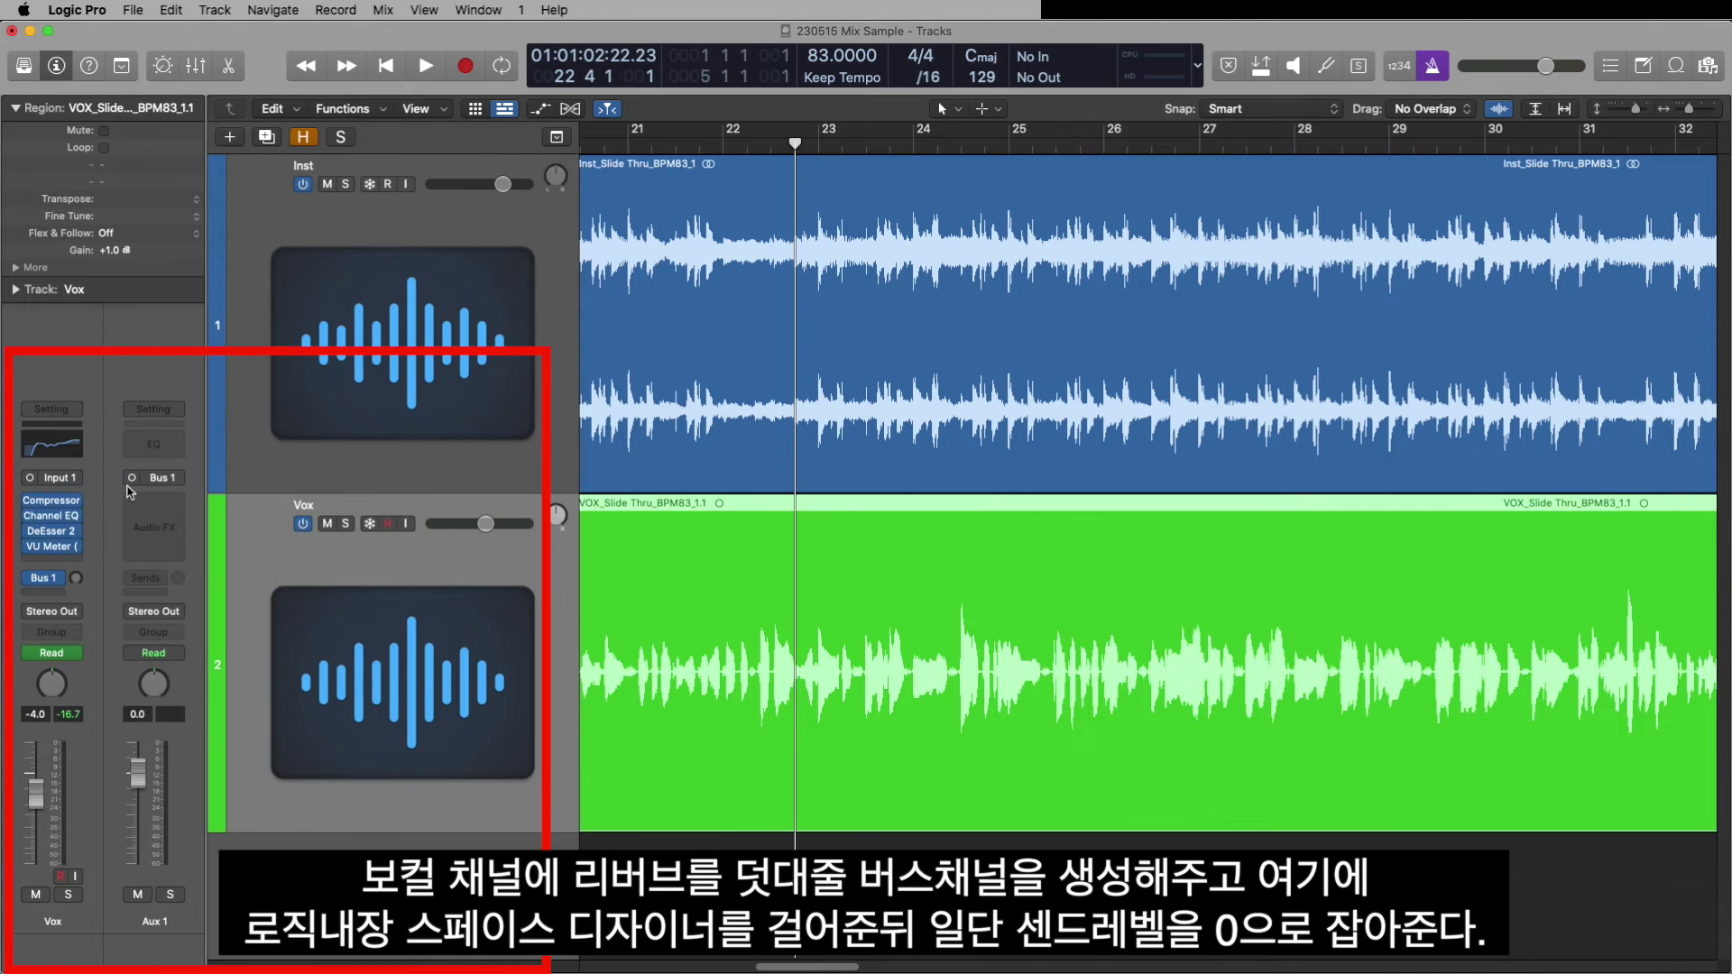
Insert the Space Designer reverb on the Aux 1 channel and set the Vox channel's Bus 1 send level to 0 dB.
click(154, 498)
mouse_move(217, 676)
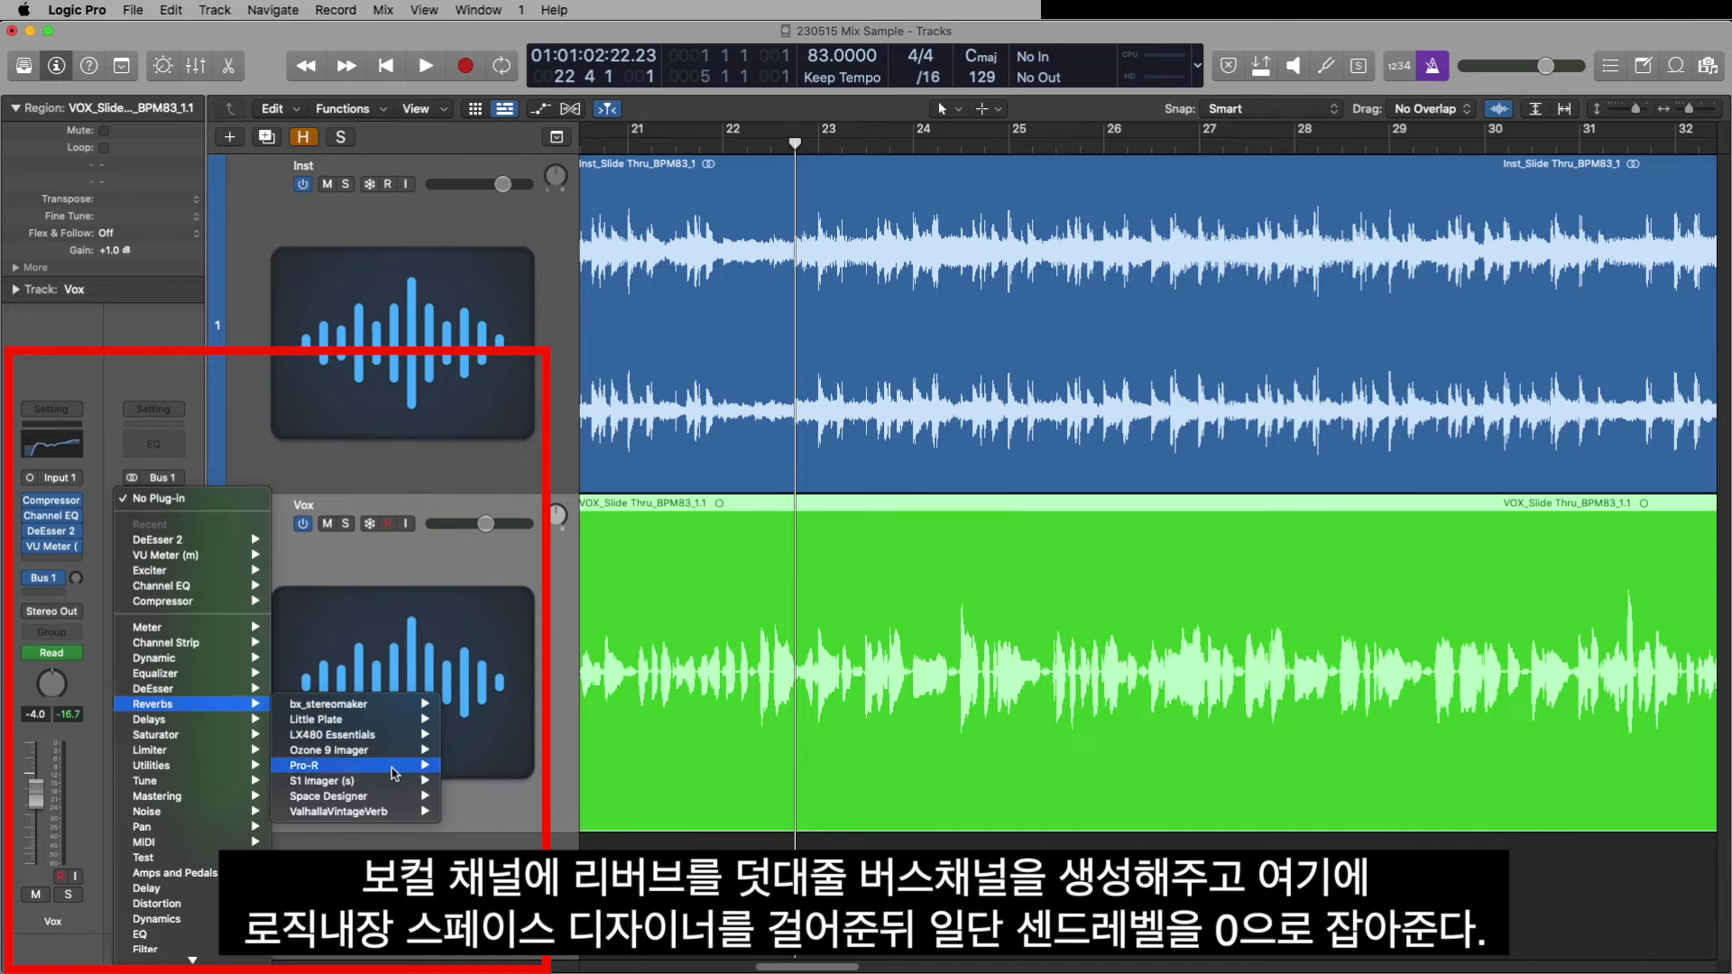
click(483, 796)
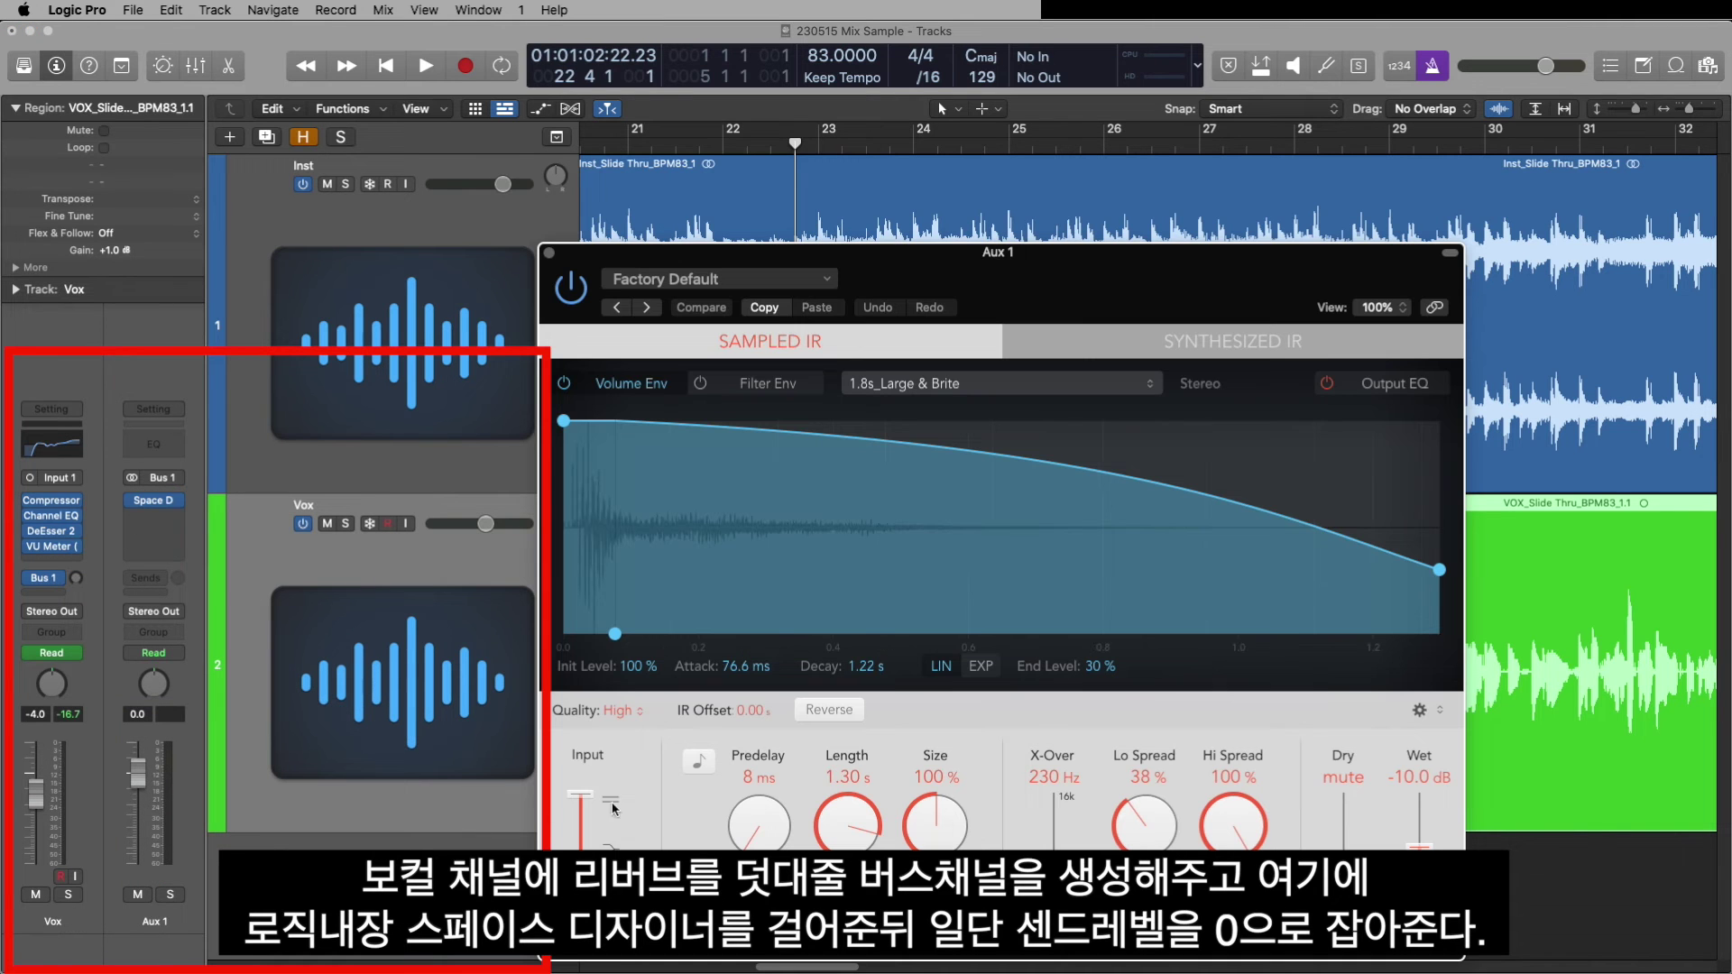
alt+click(77, 578)
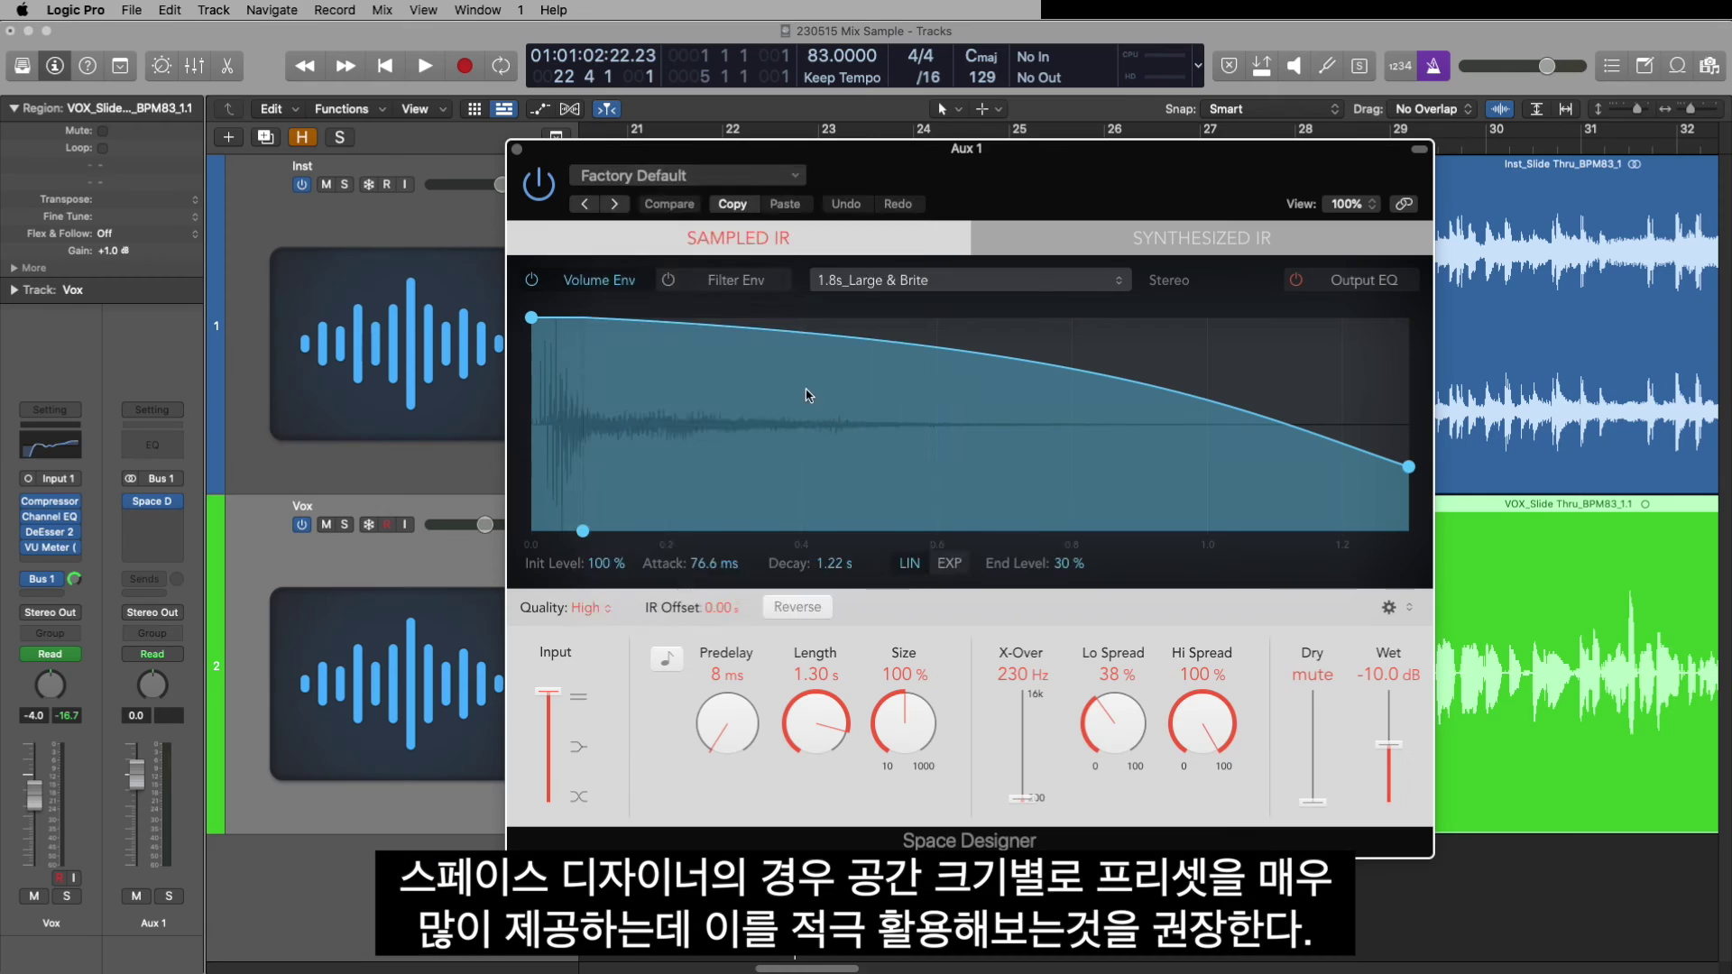
click(686, 175)
mouse_move(889, 534)
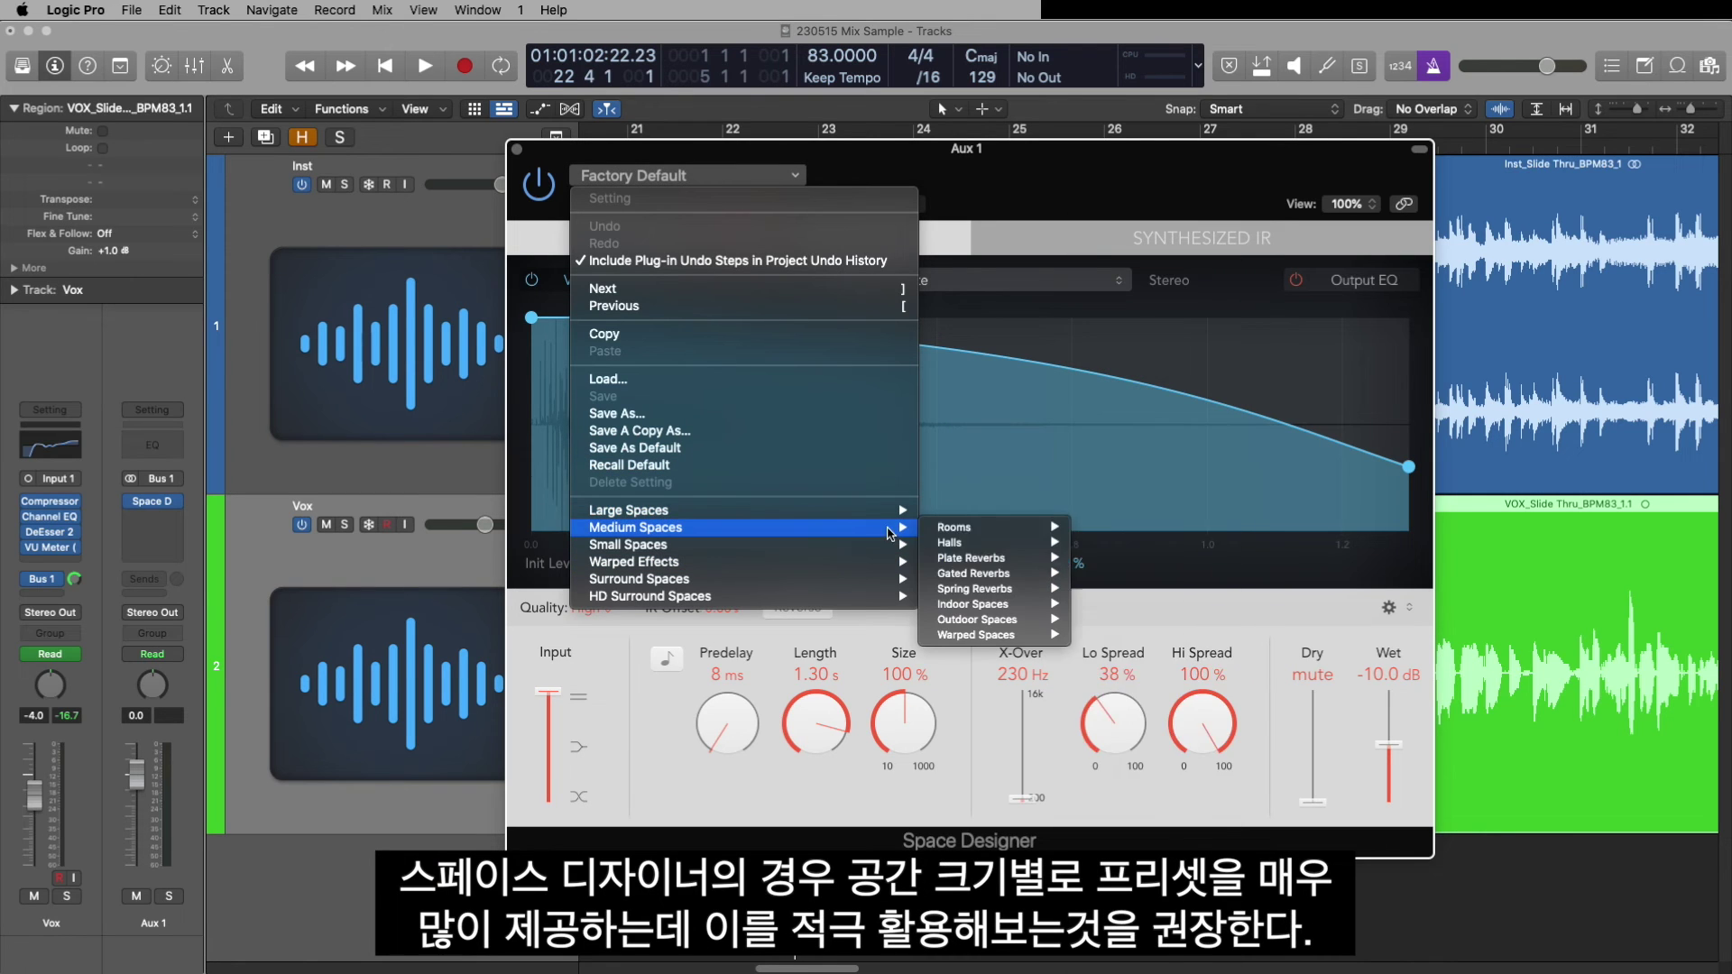
mouse_move(979, 638)
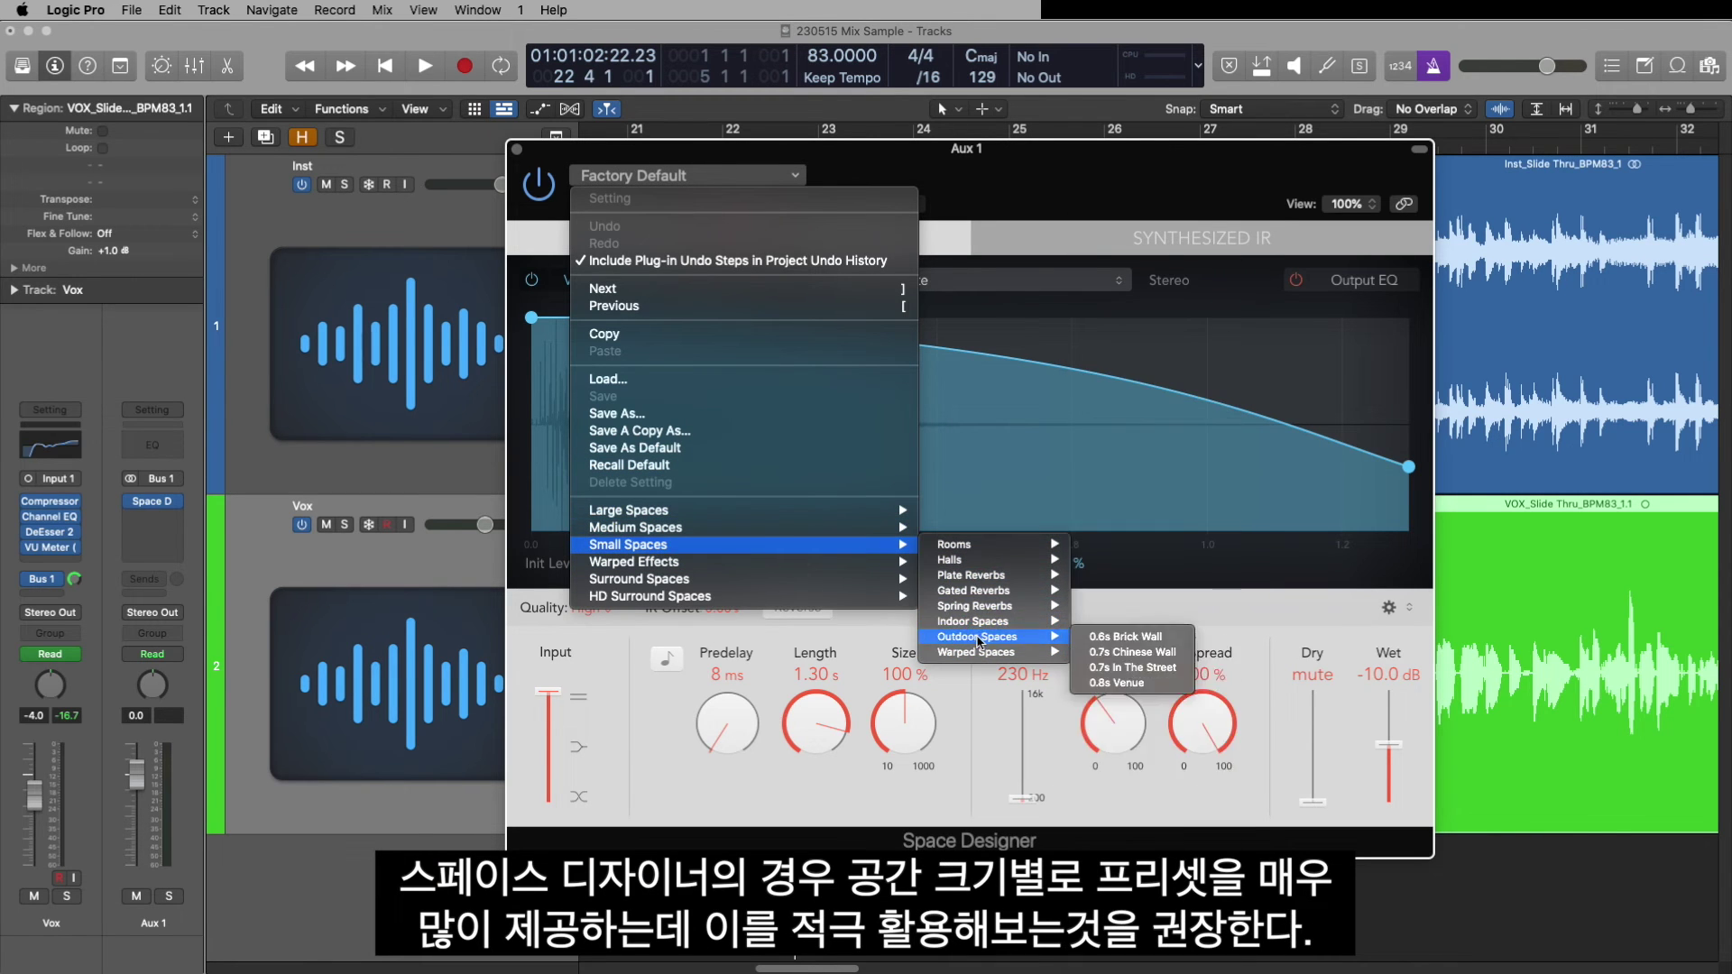
mouse_move(898, 579)
mouse_move(958, 611)
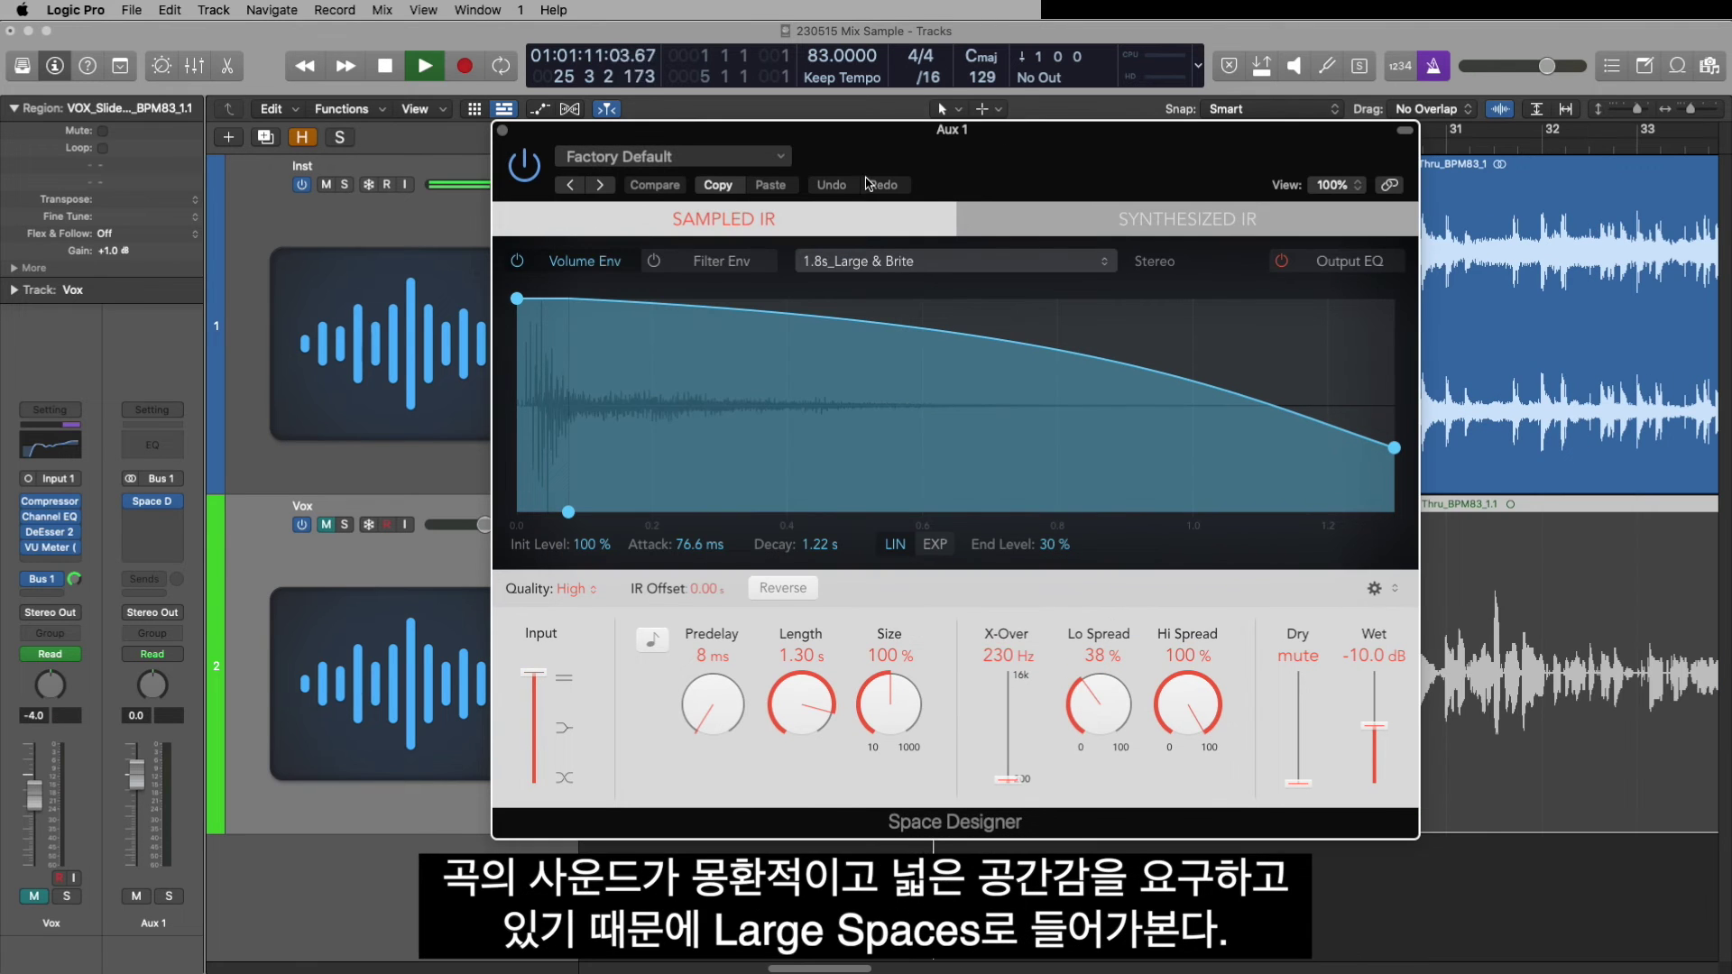
Load the 04.4s Big Plate preset from the large plate reverbs and shorten the reverb length to about 1.93 s.
click(772, 162)
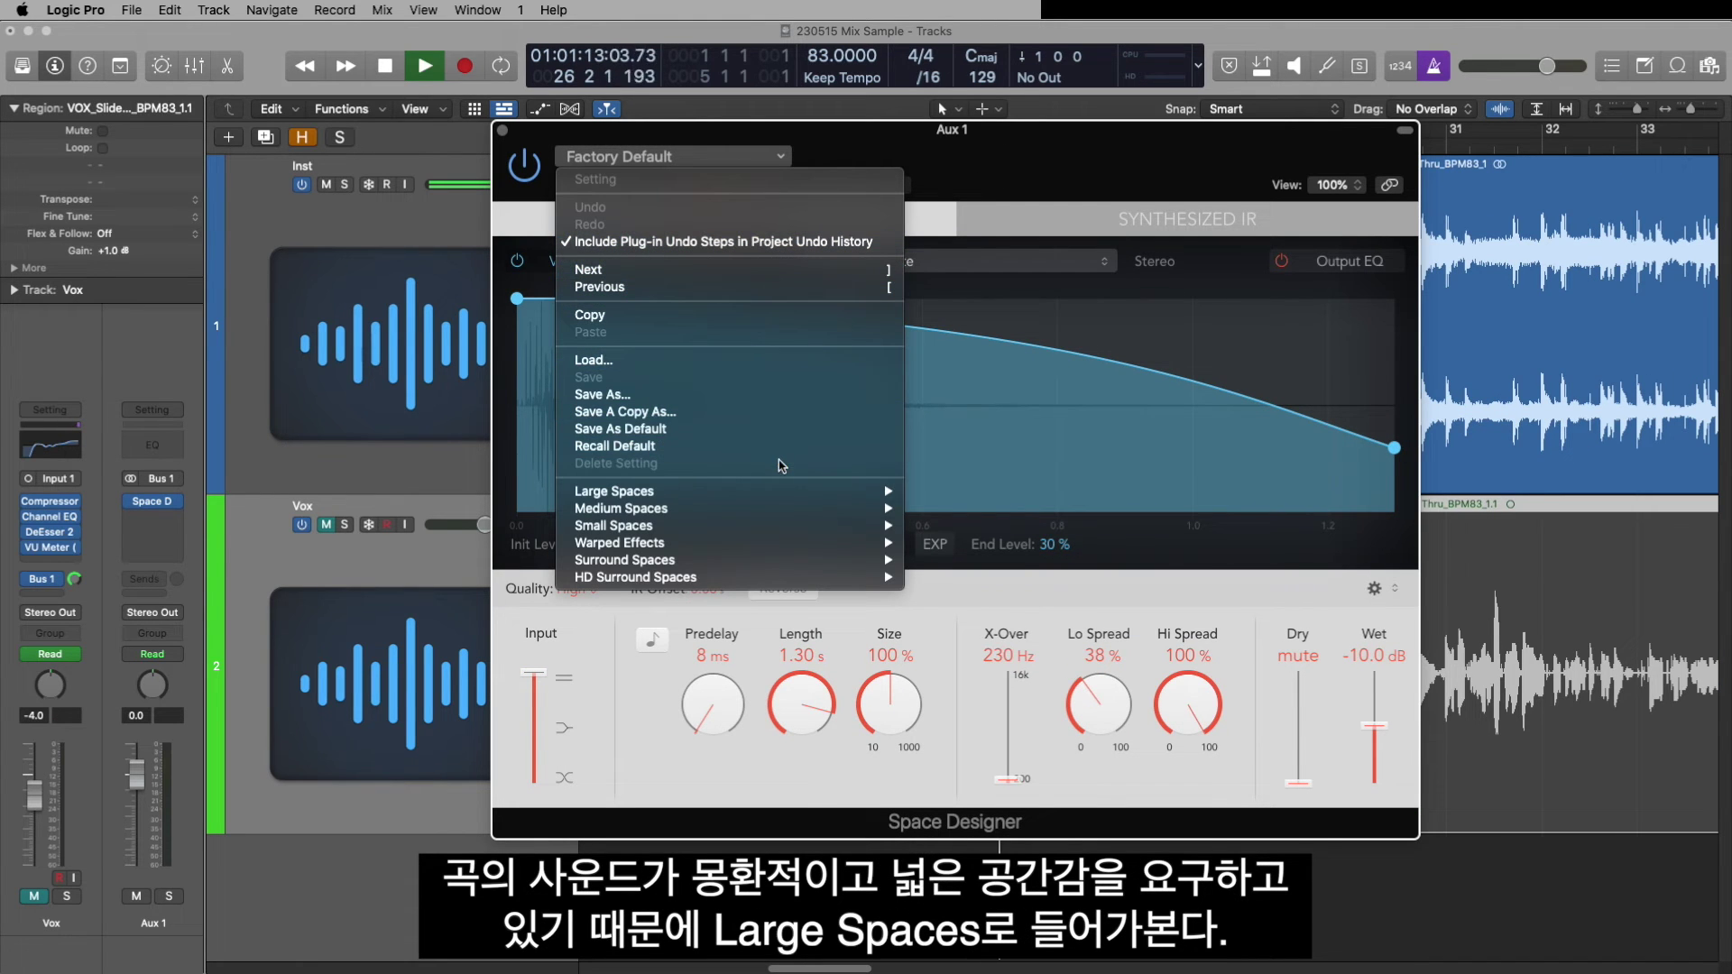
mouse_move(783, 493)
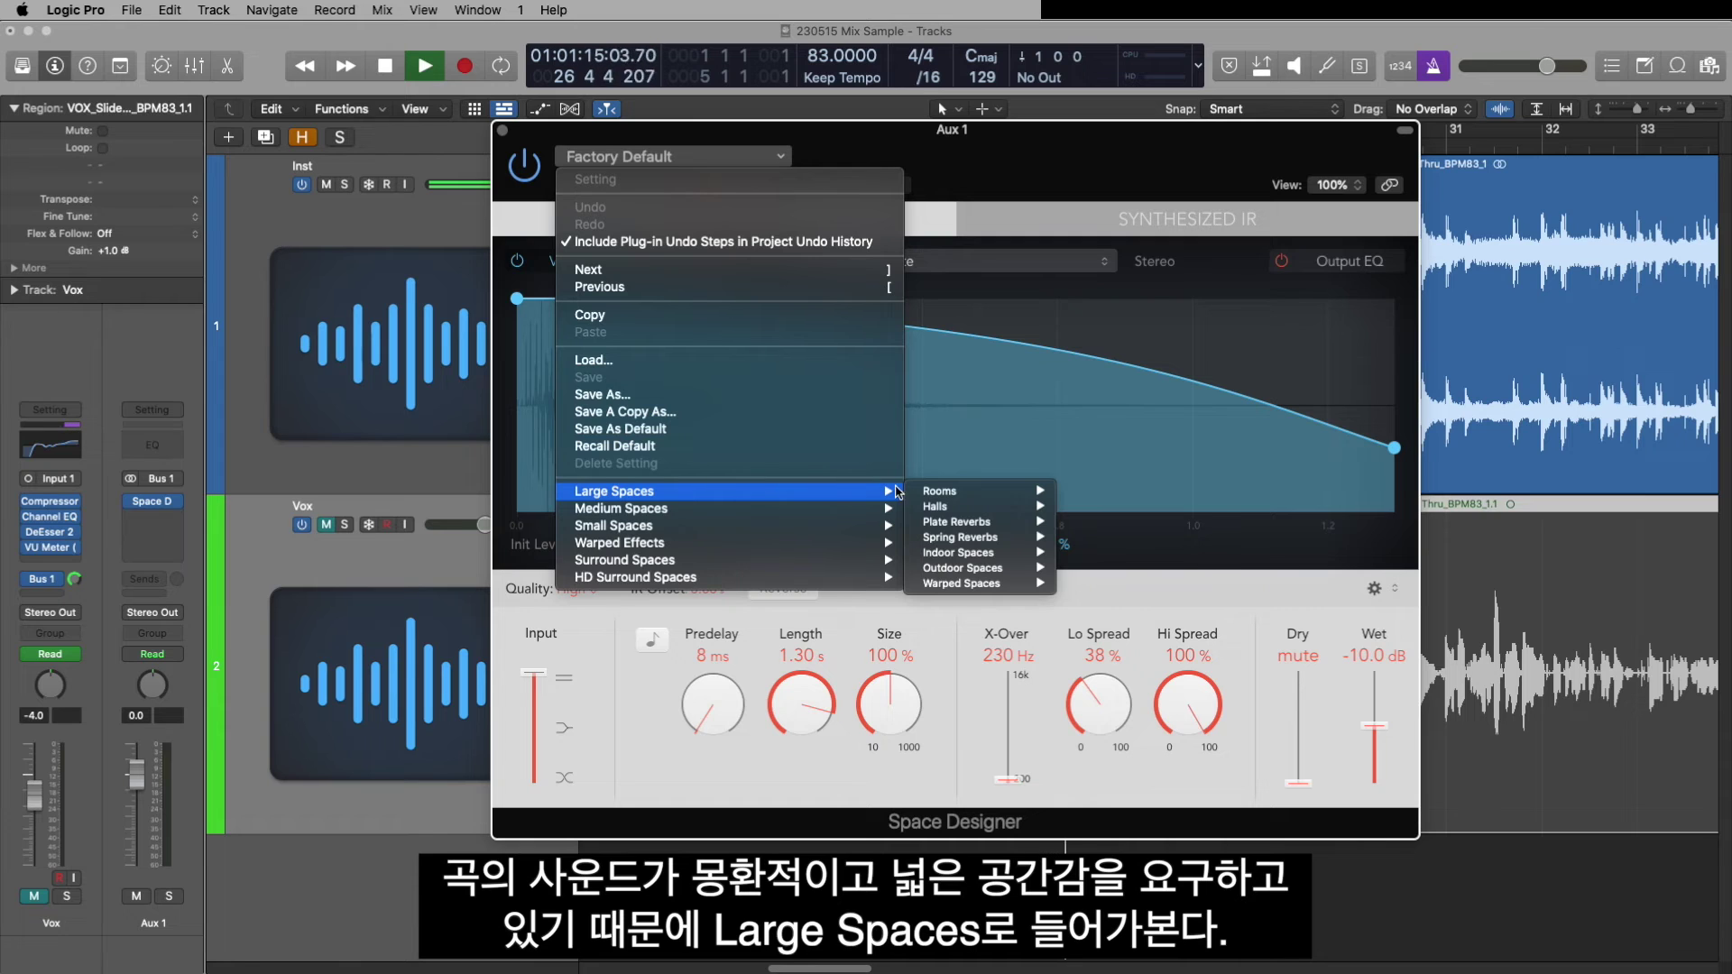
mouse_move(956, 521)
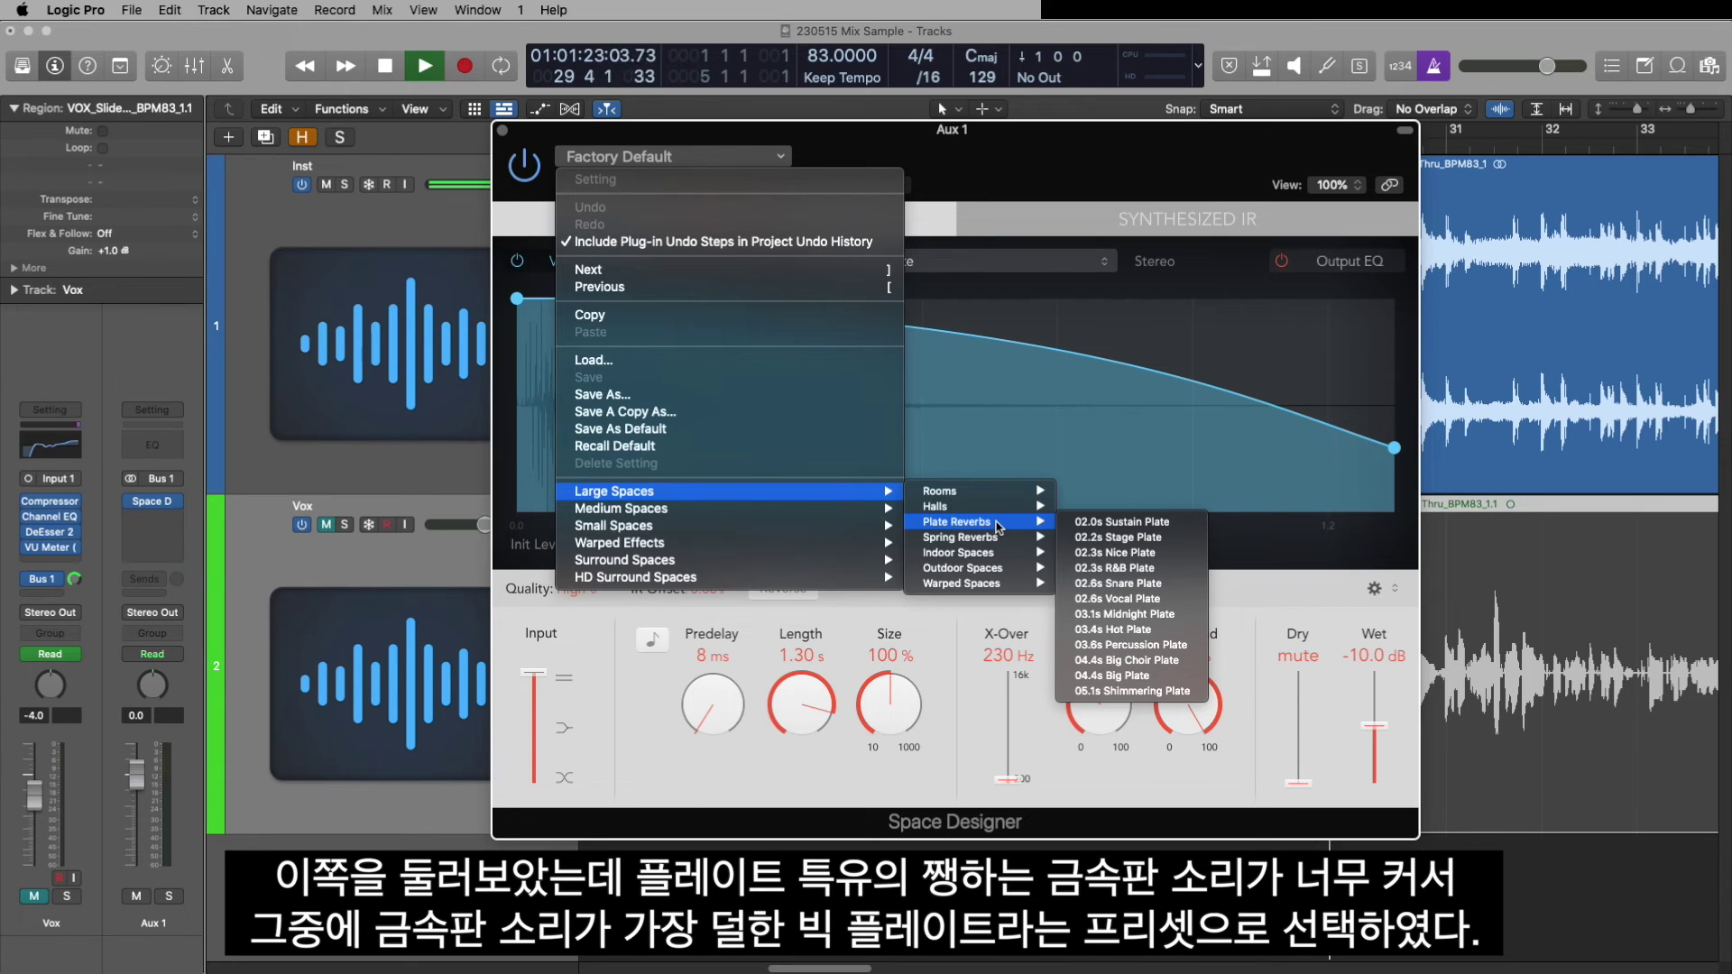
click(1132, 677)
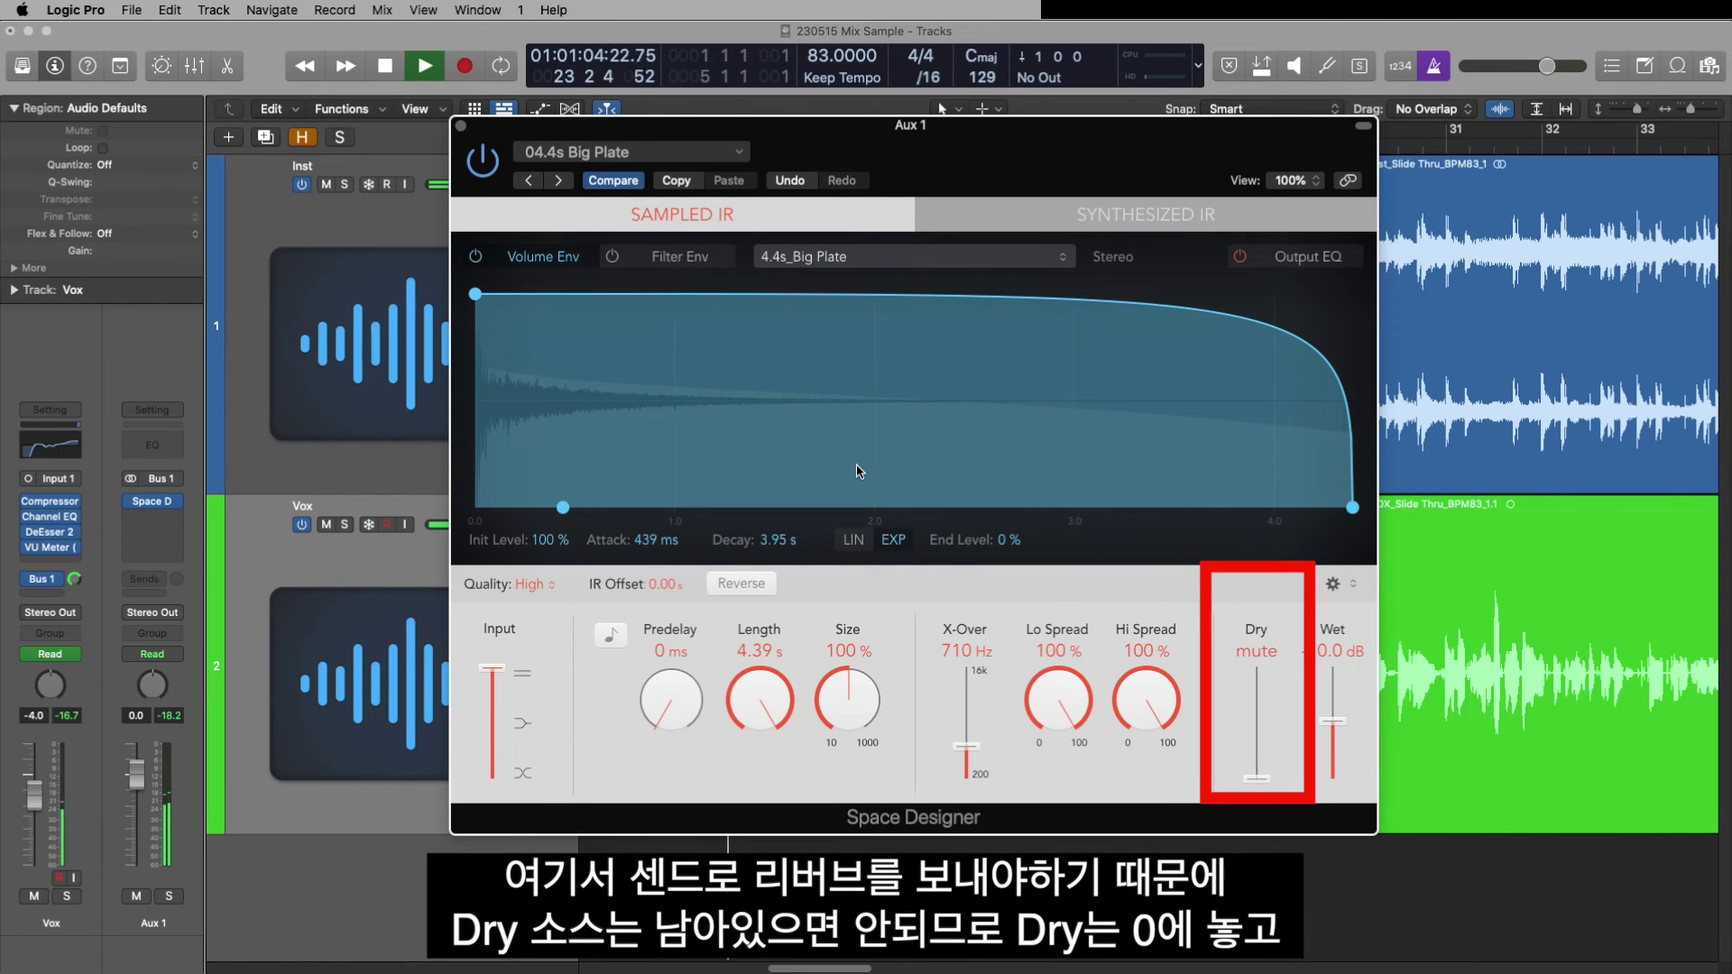
drag(765, 692, 768, 772)
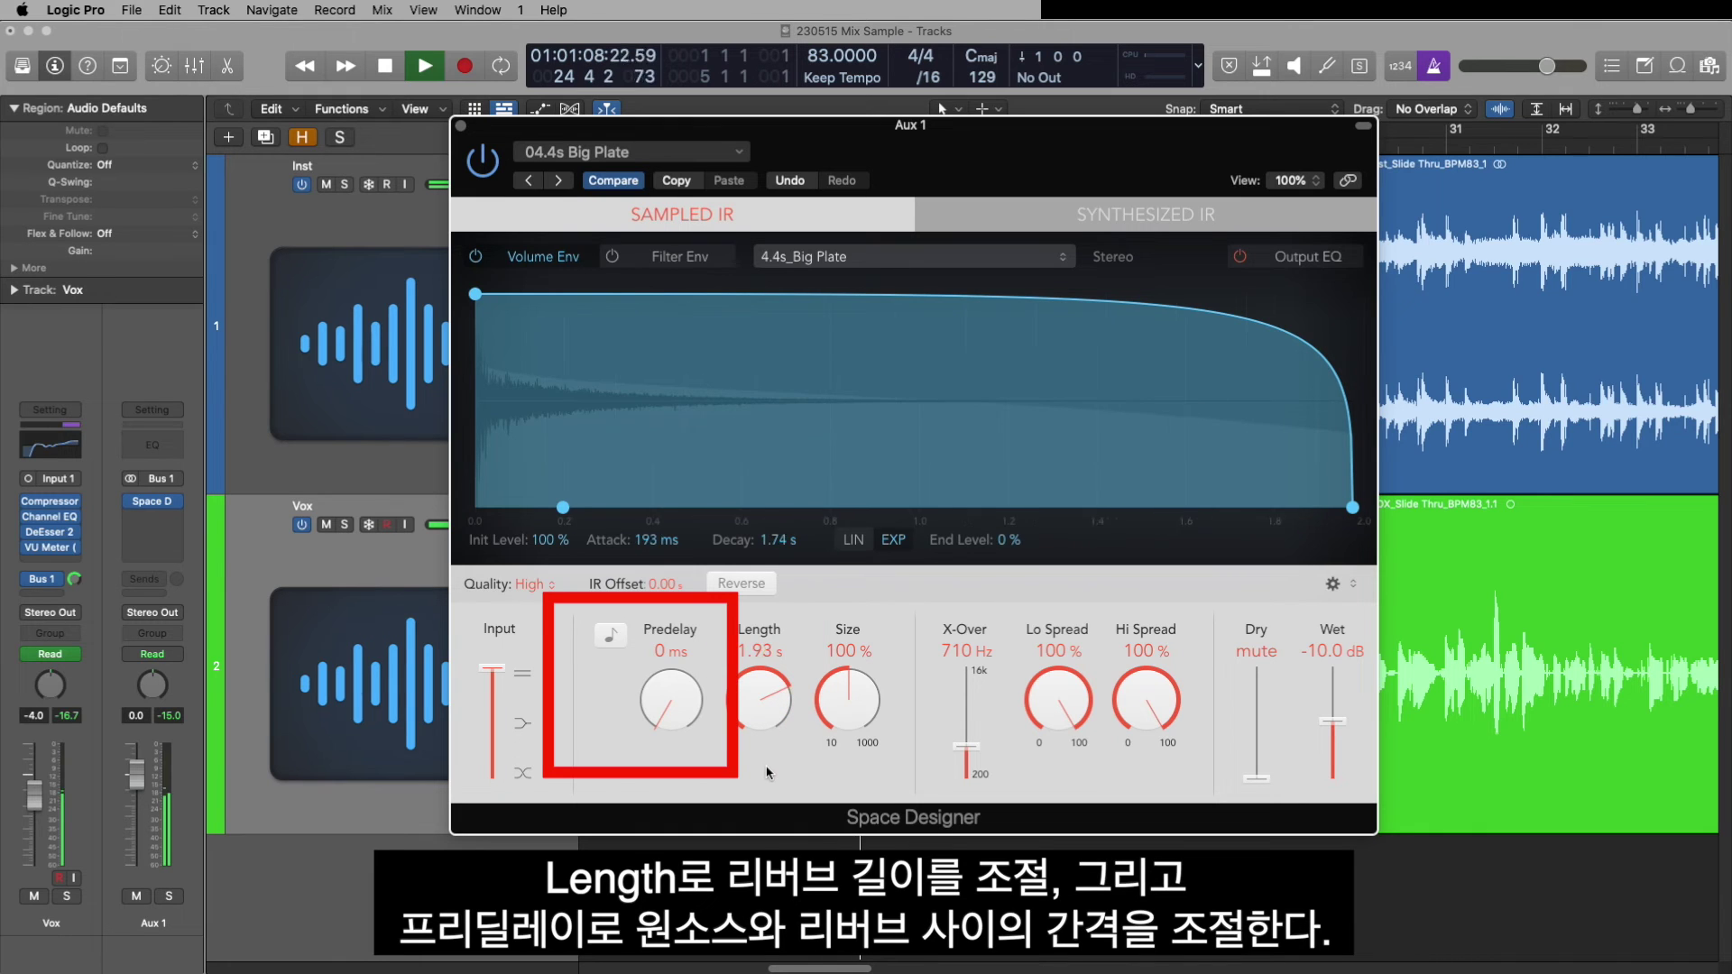
Sync the Space Designer predelay to the project tempo and set it to a 1/32 note.
click(611, 636)
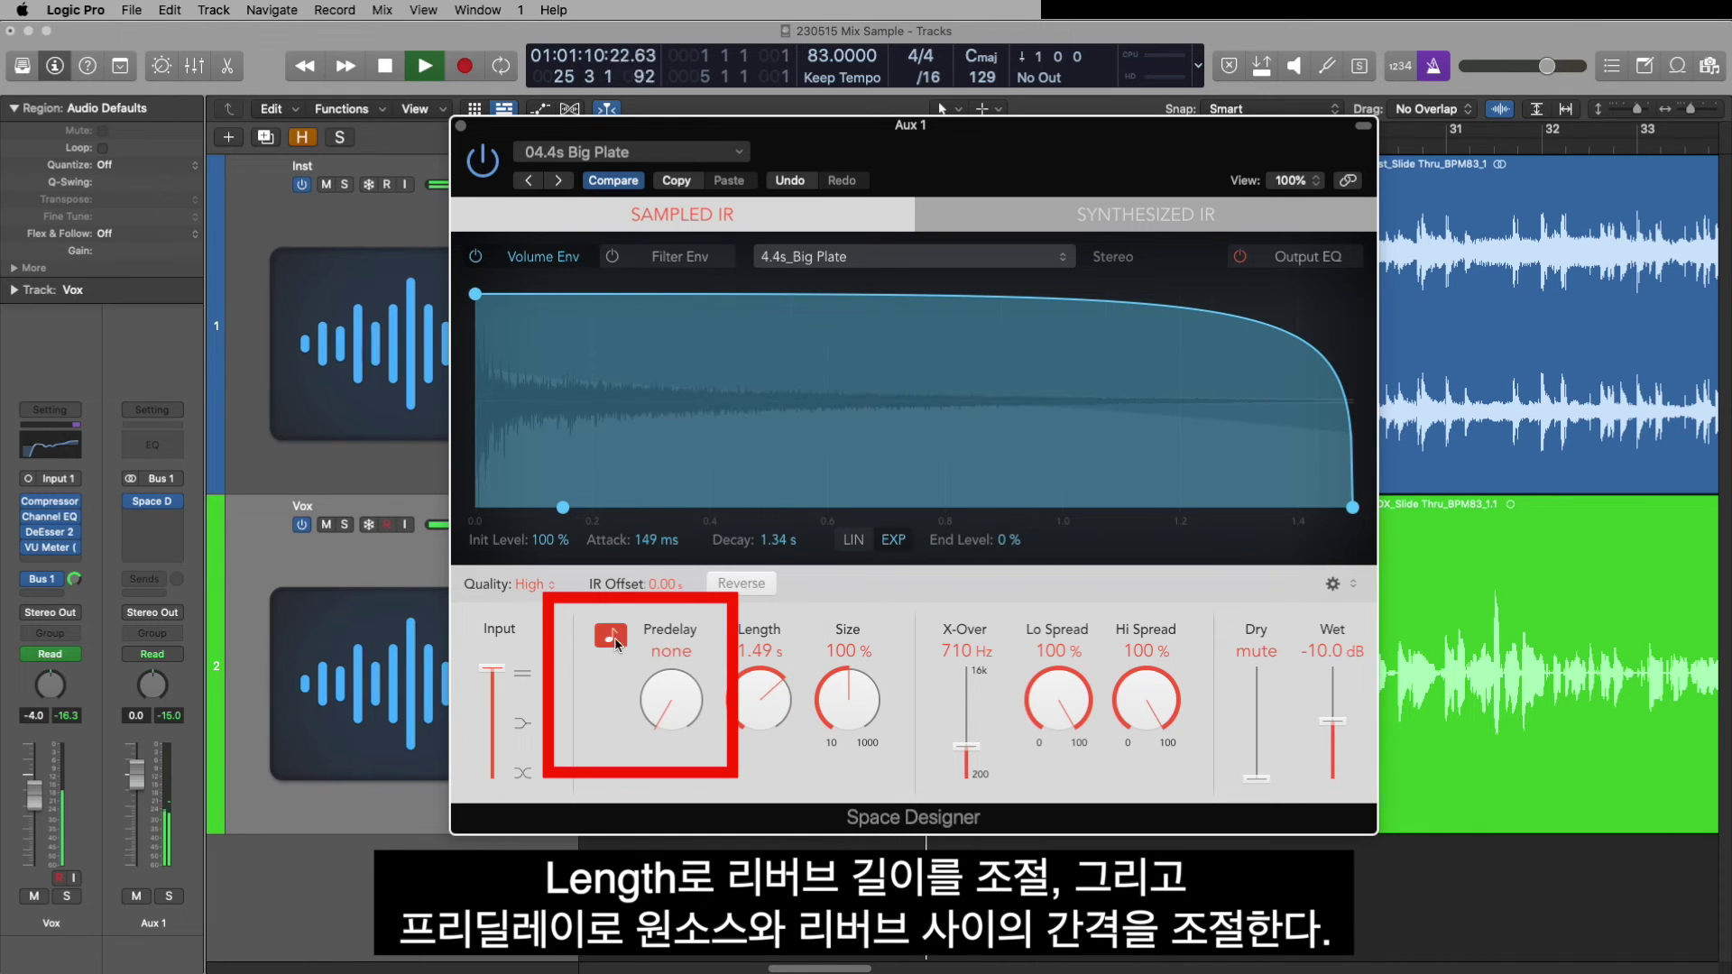
drag(675, 624, 676, 619)
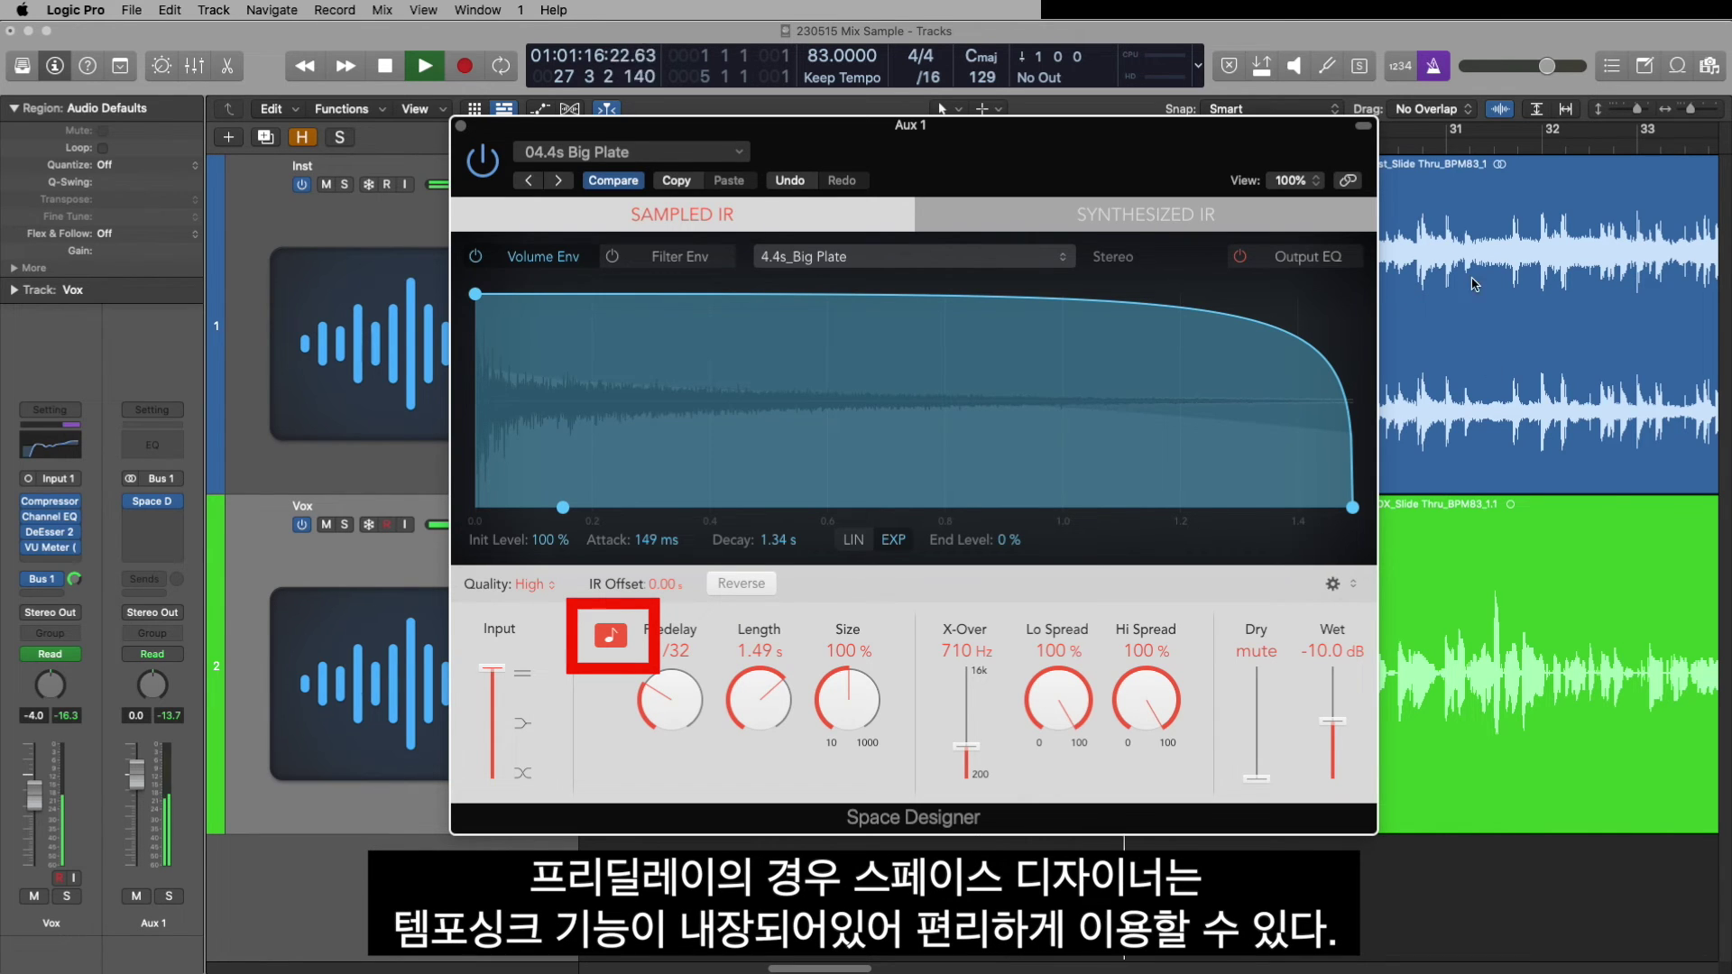
Set the low cut of the reverb's Output EQ to a 12 dB/Oct slope at 200 Hz.
click(1308, 256)
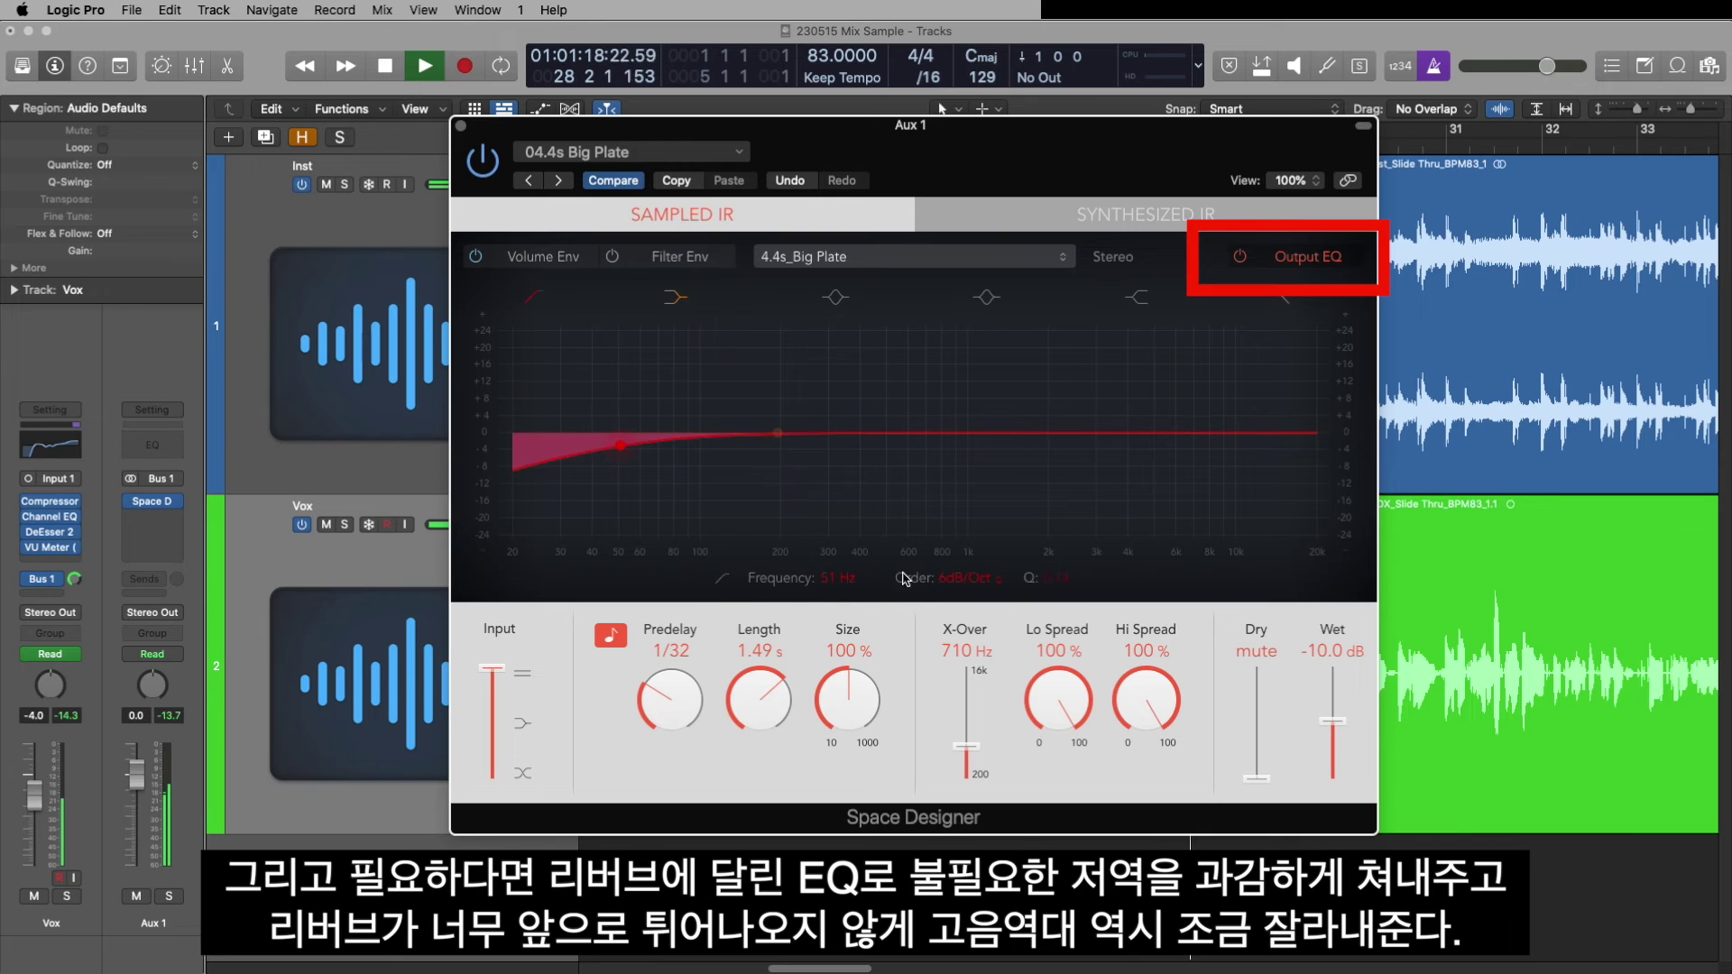
click(964, 578)
click(956, 602)
drag(621, 444, 749, 443)
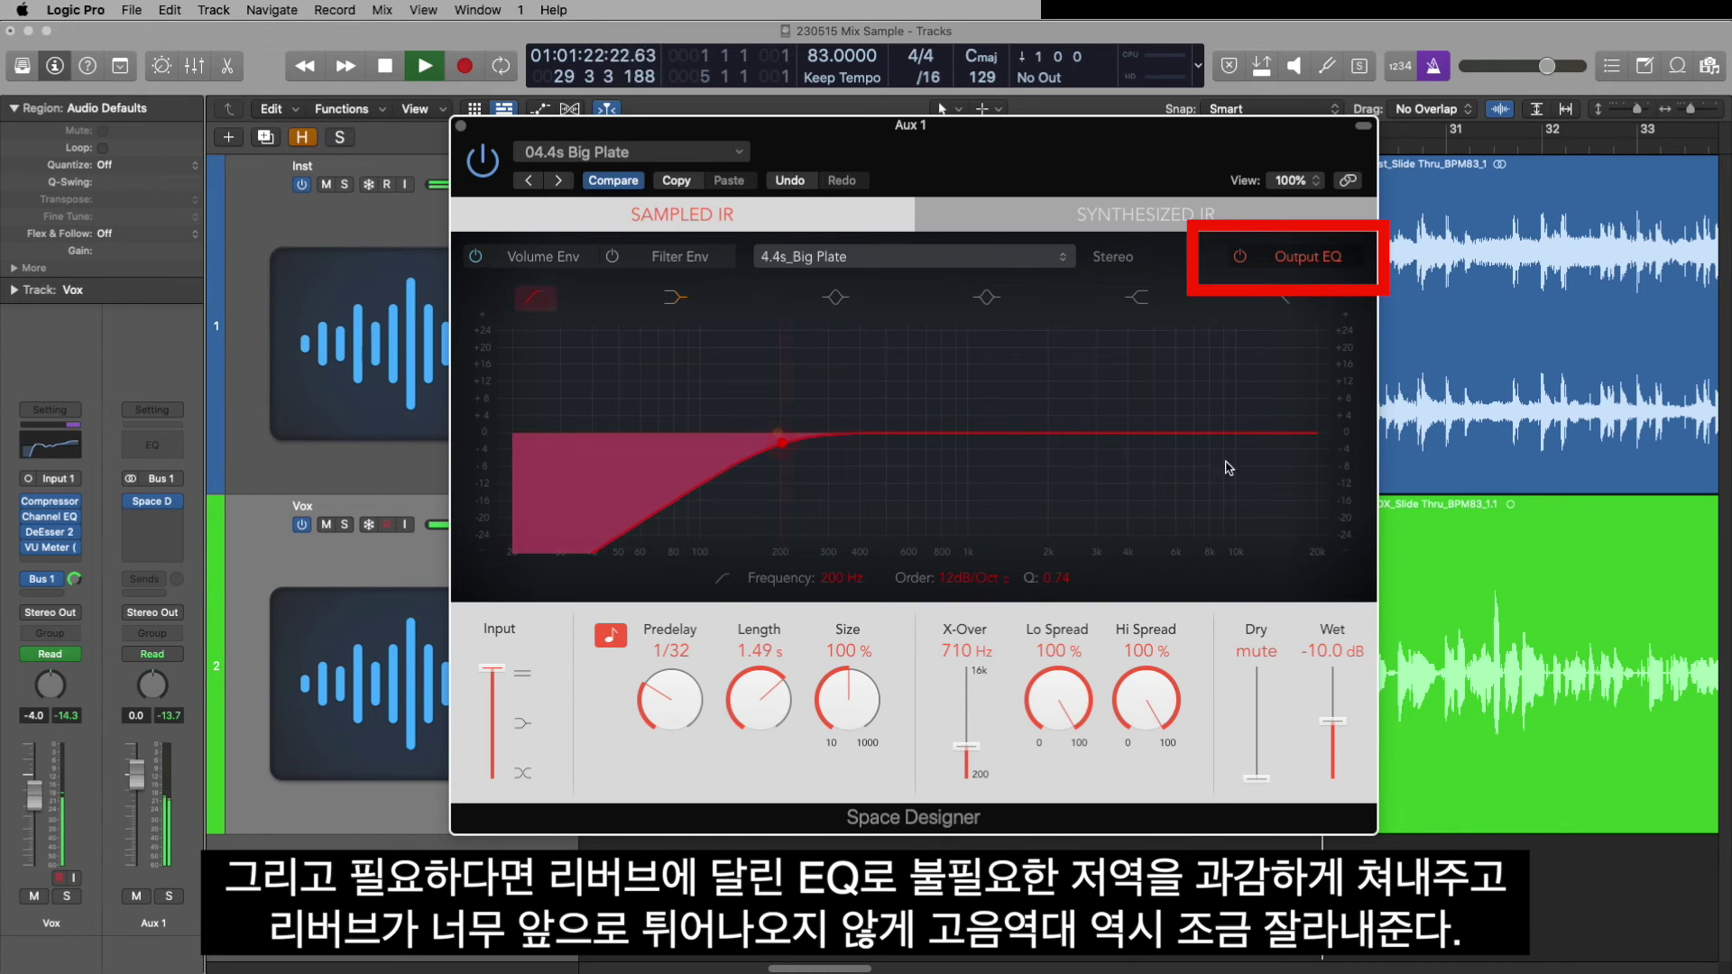
Enable the high cut in the reverb's Output EQ with a 12 dB/Oct slope at 6300 Hz.
click(1281, 298)
click(970, 578)
click(961, 601)
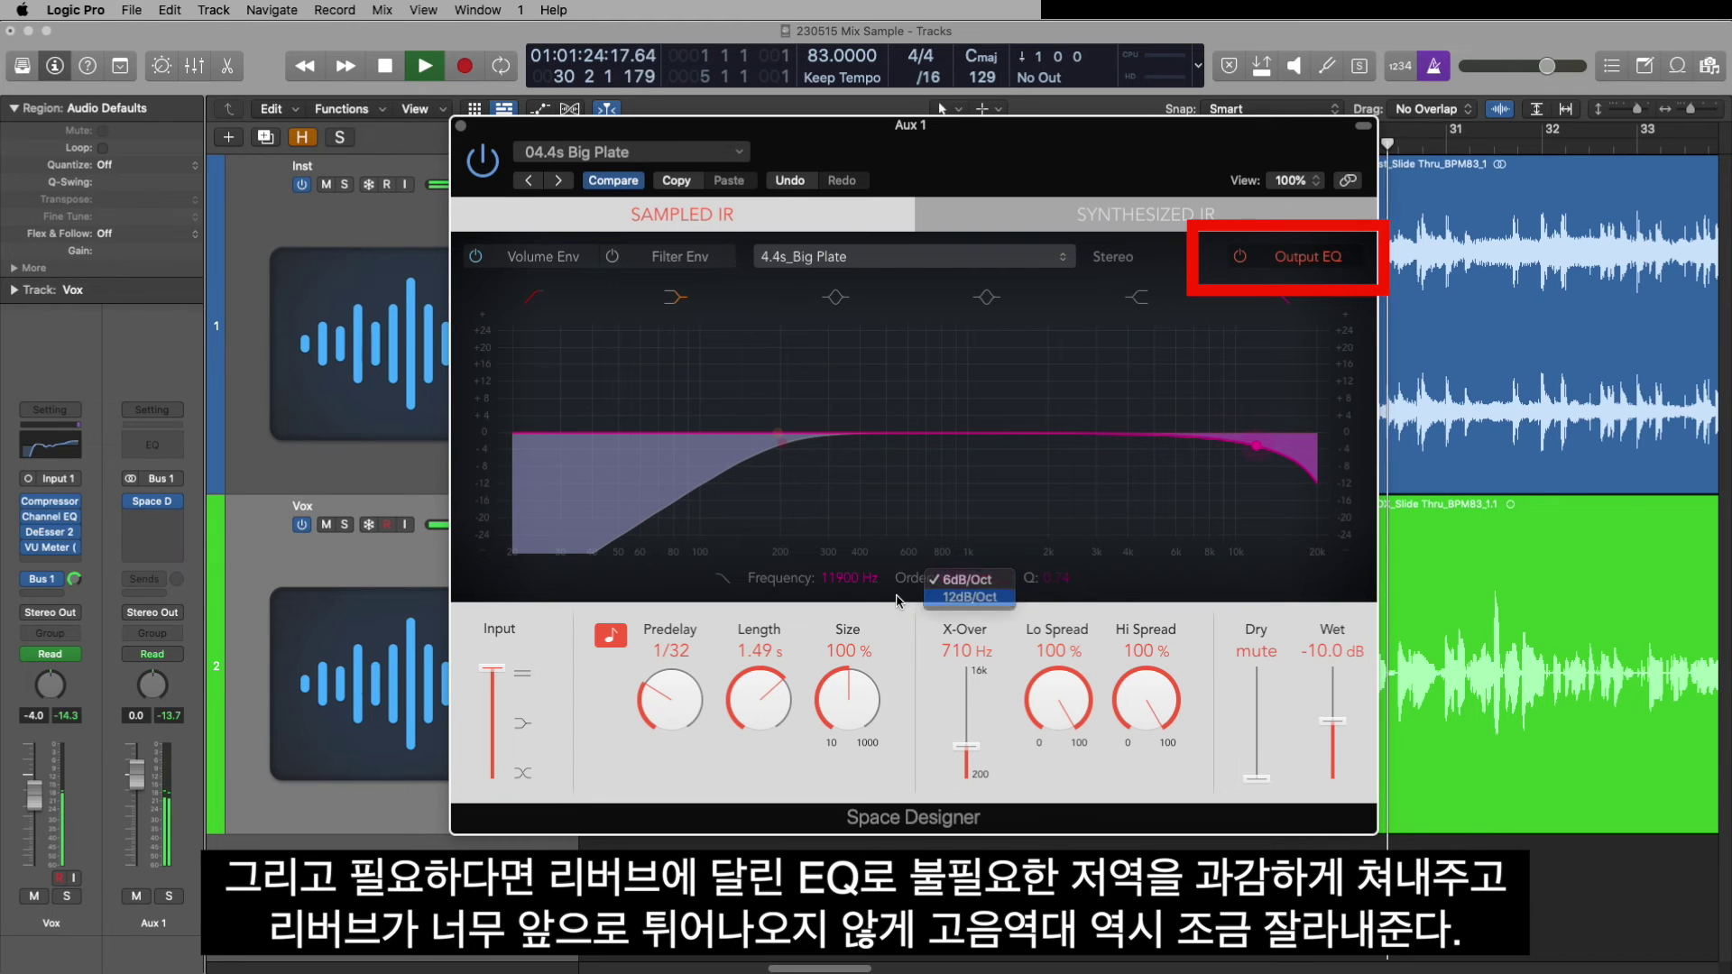
drag(844, 578, 842, 584)
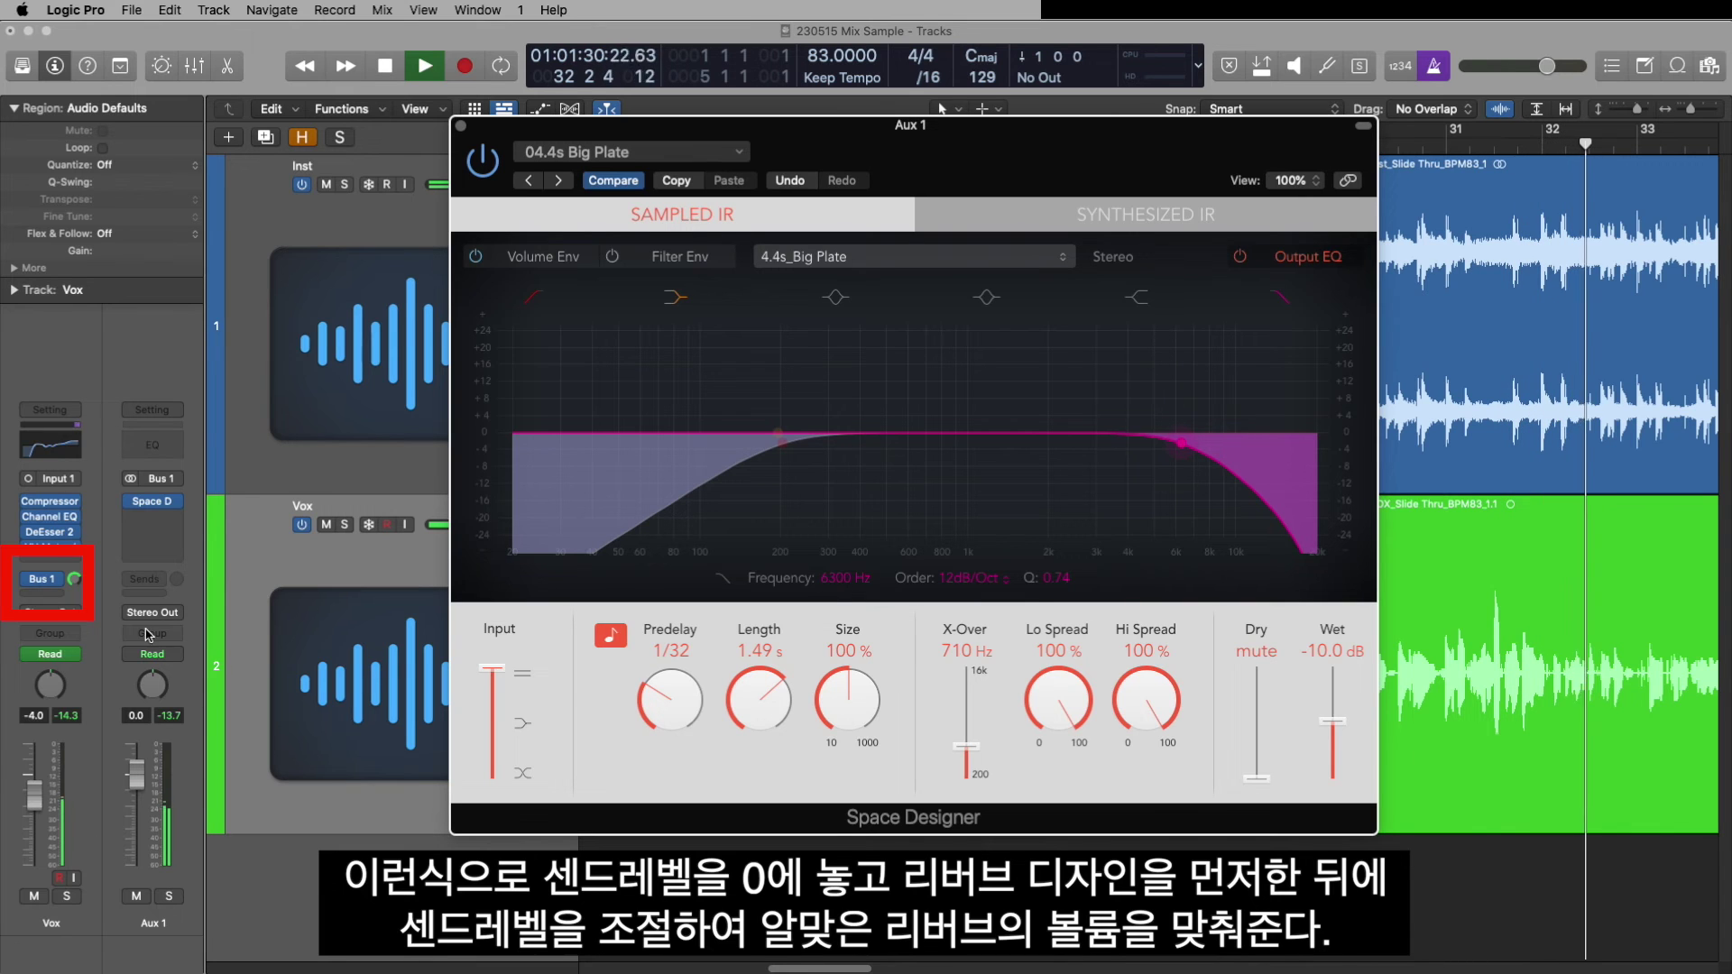
mouse_move(75, 595)
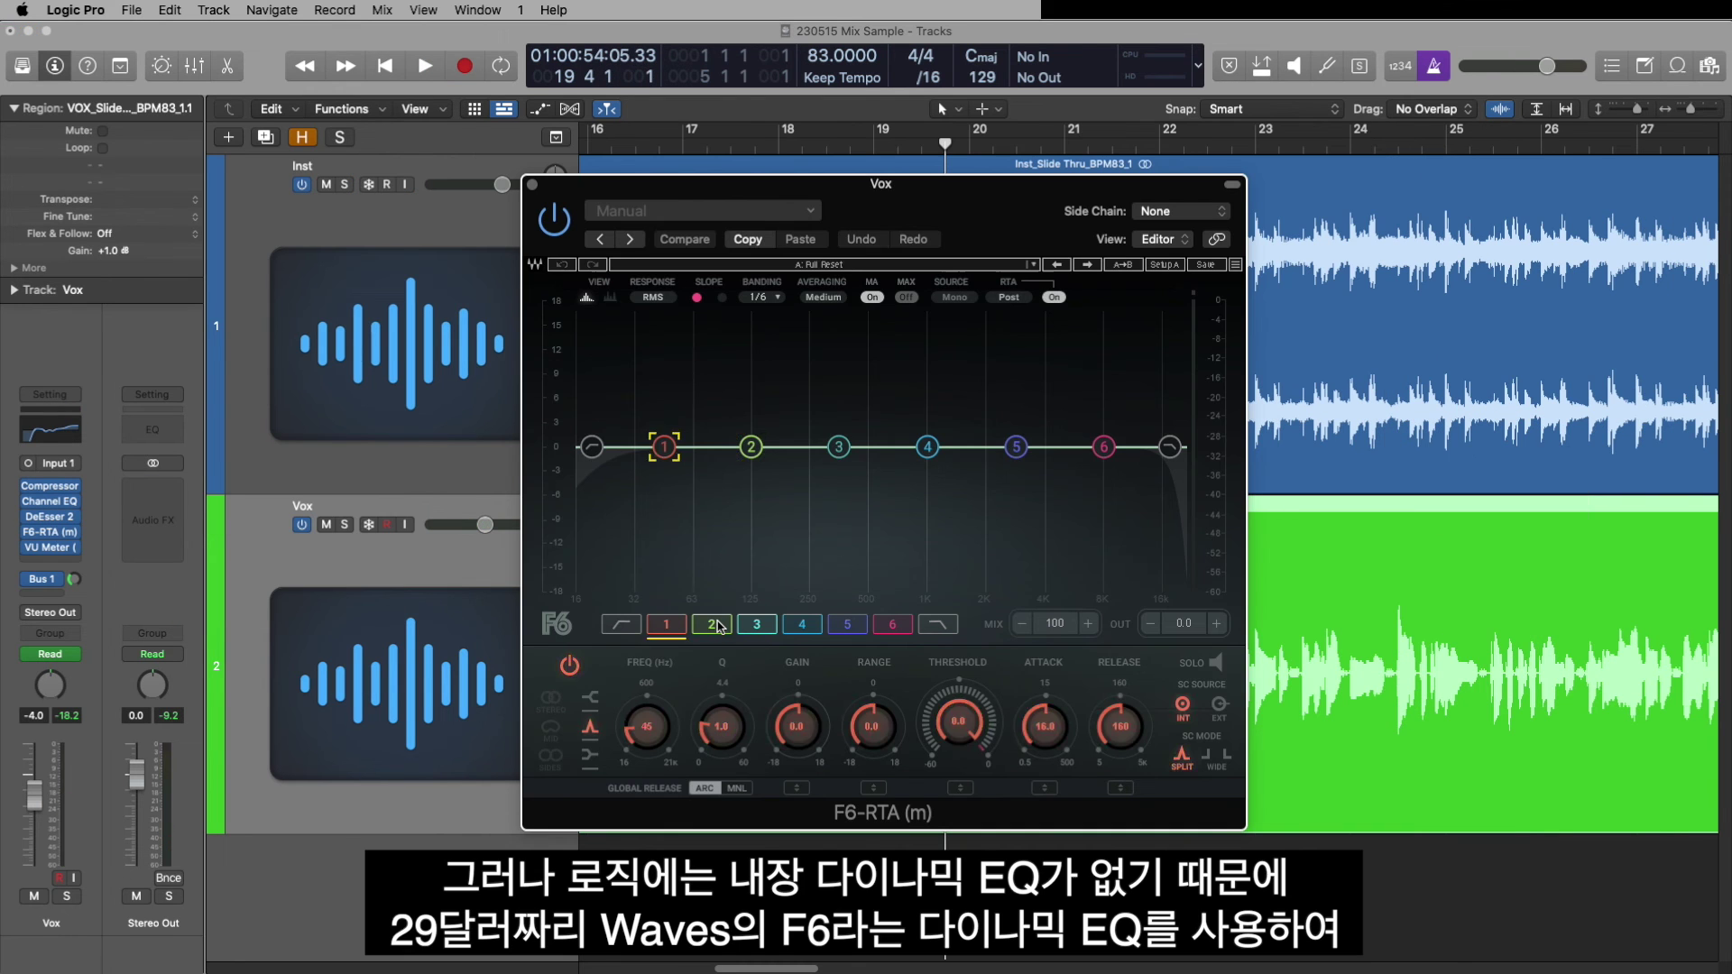
Set band 2 of the Vox channel's F6 dynamic EQ to 134 Hz while playing back the vocal.
click(718, 624)
key(space)
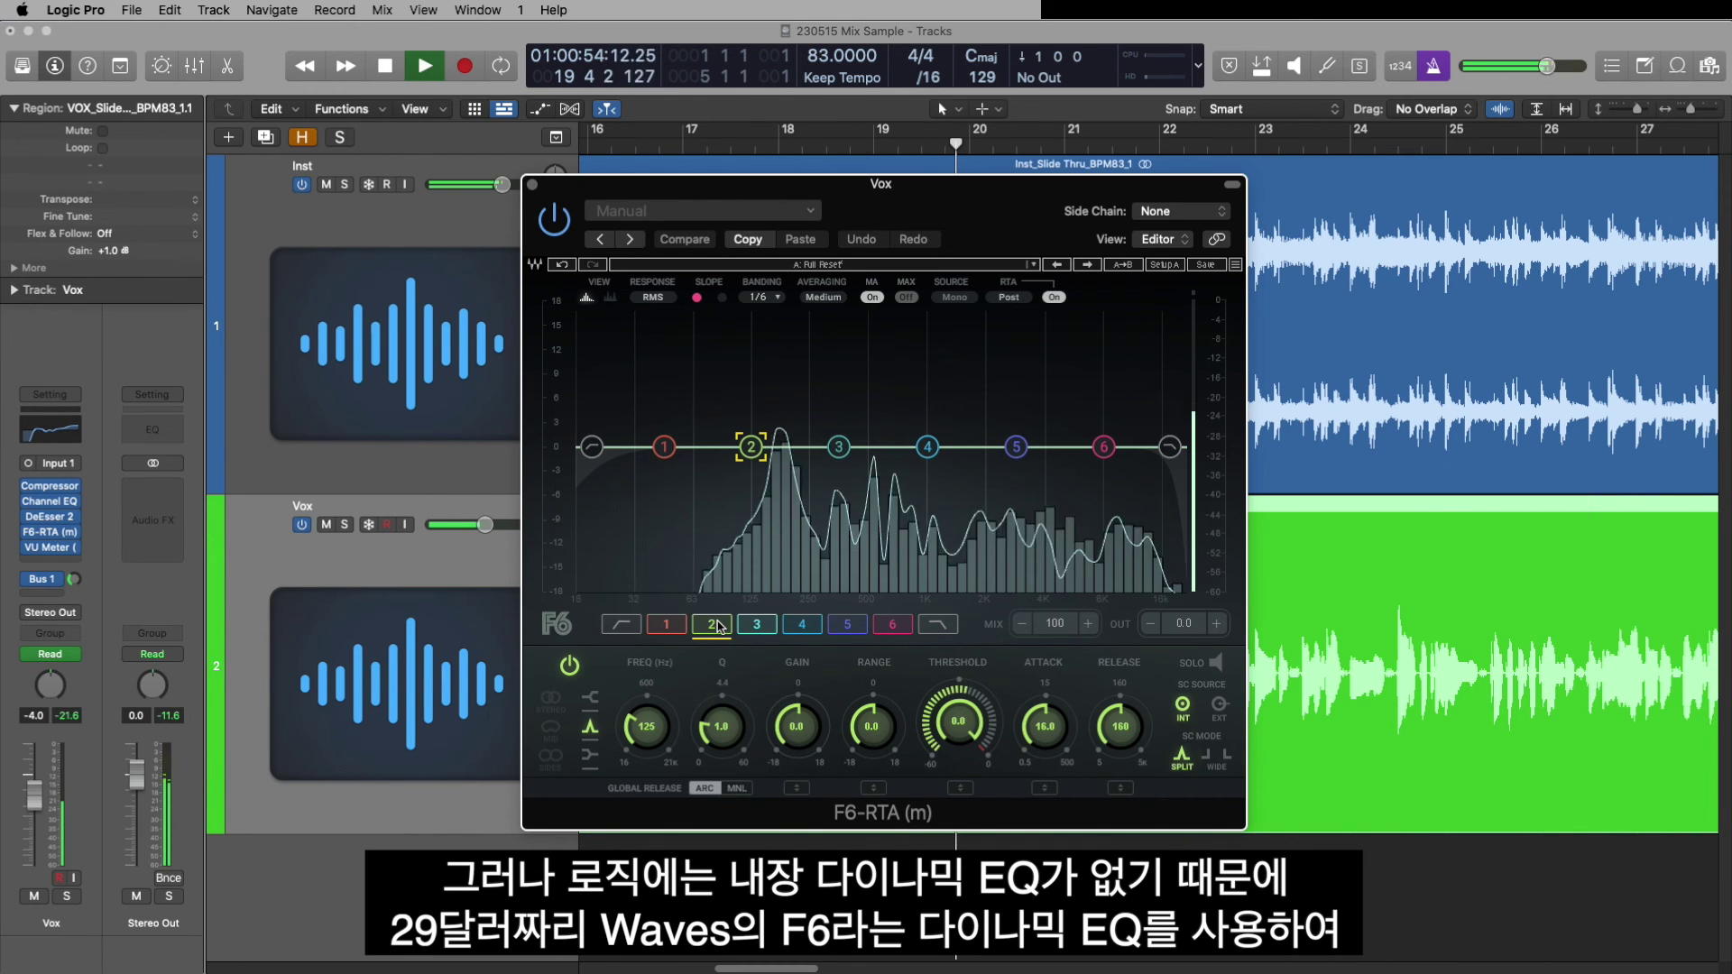
drag(647, 726, 647, 724)
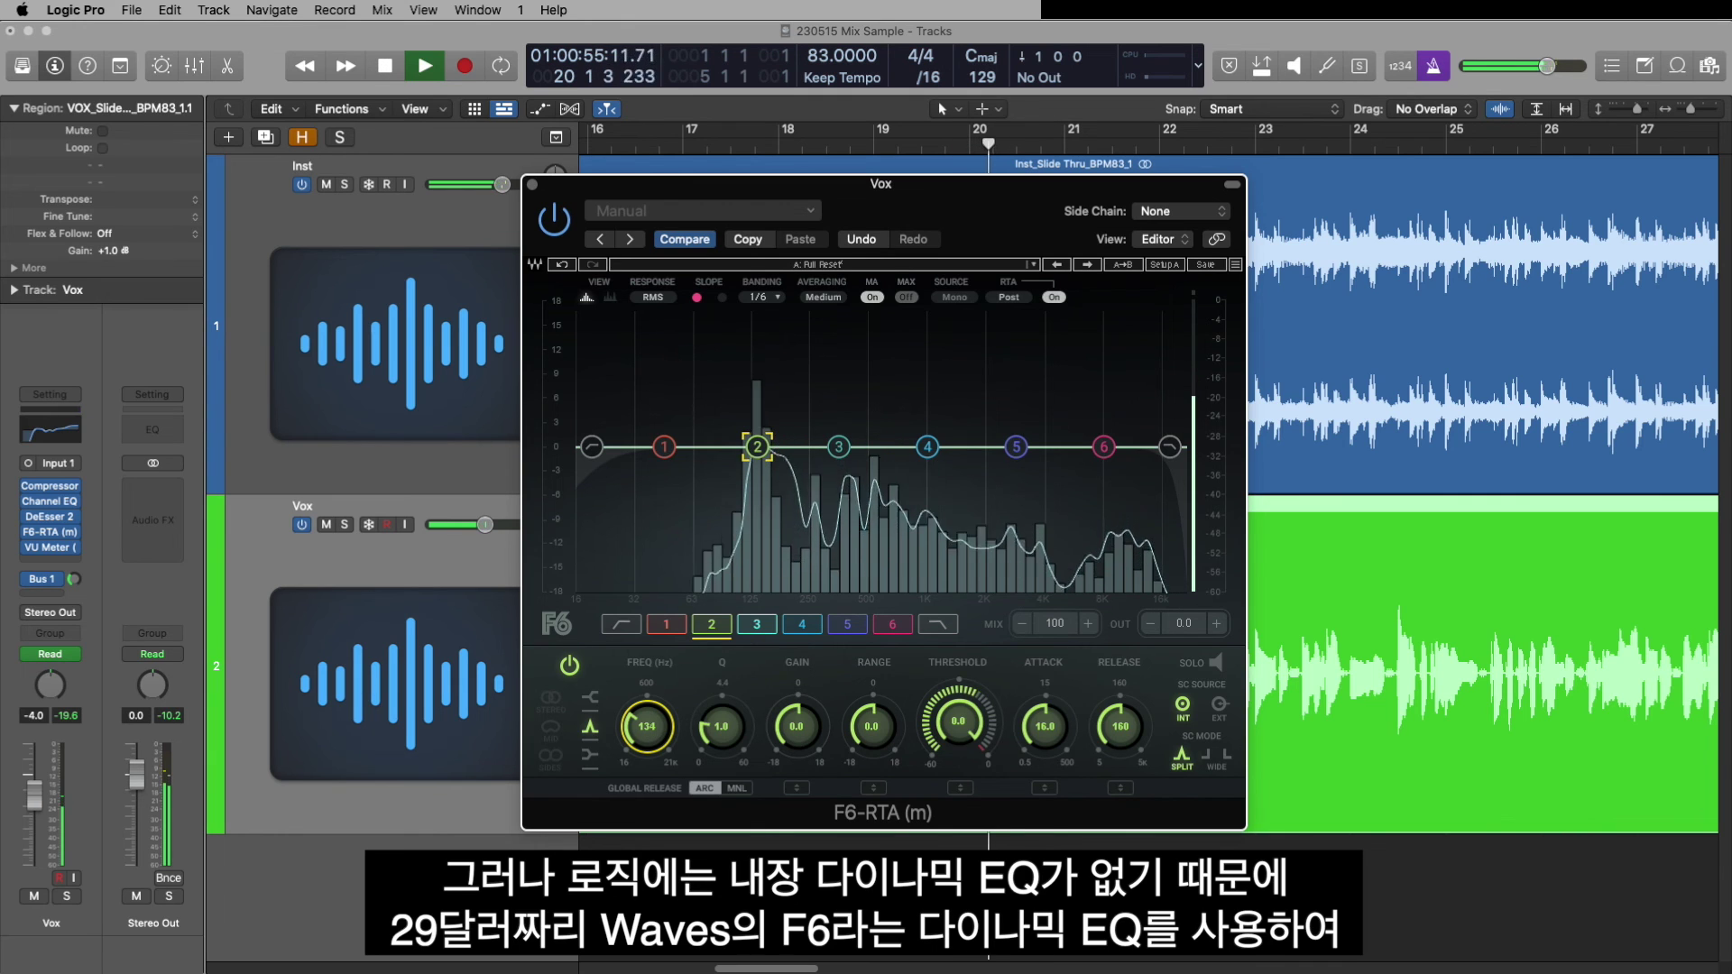
key(space)
Set F6 band 2 to a range of -6, Q of 5.0, threshold of -37.0 and attack of 11.6 while auditioning the vocal.
click(887, 733)
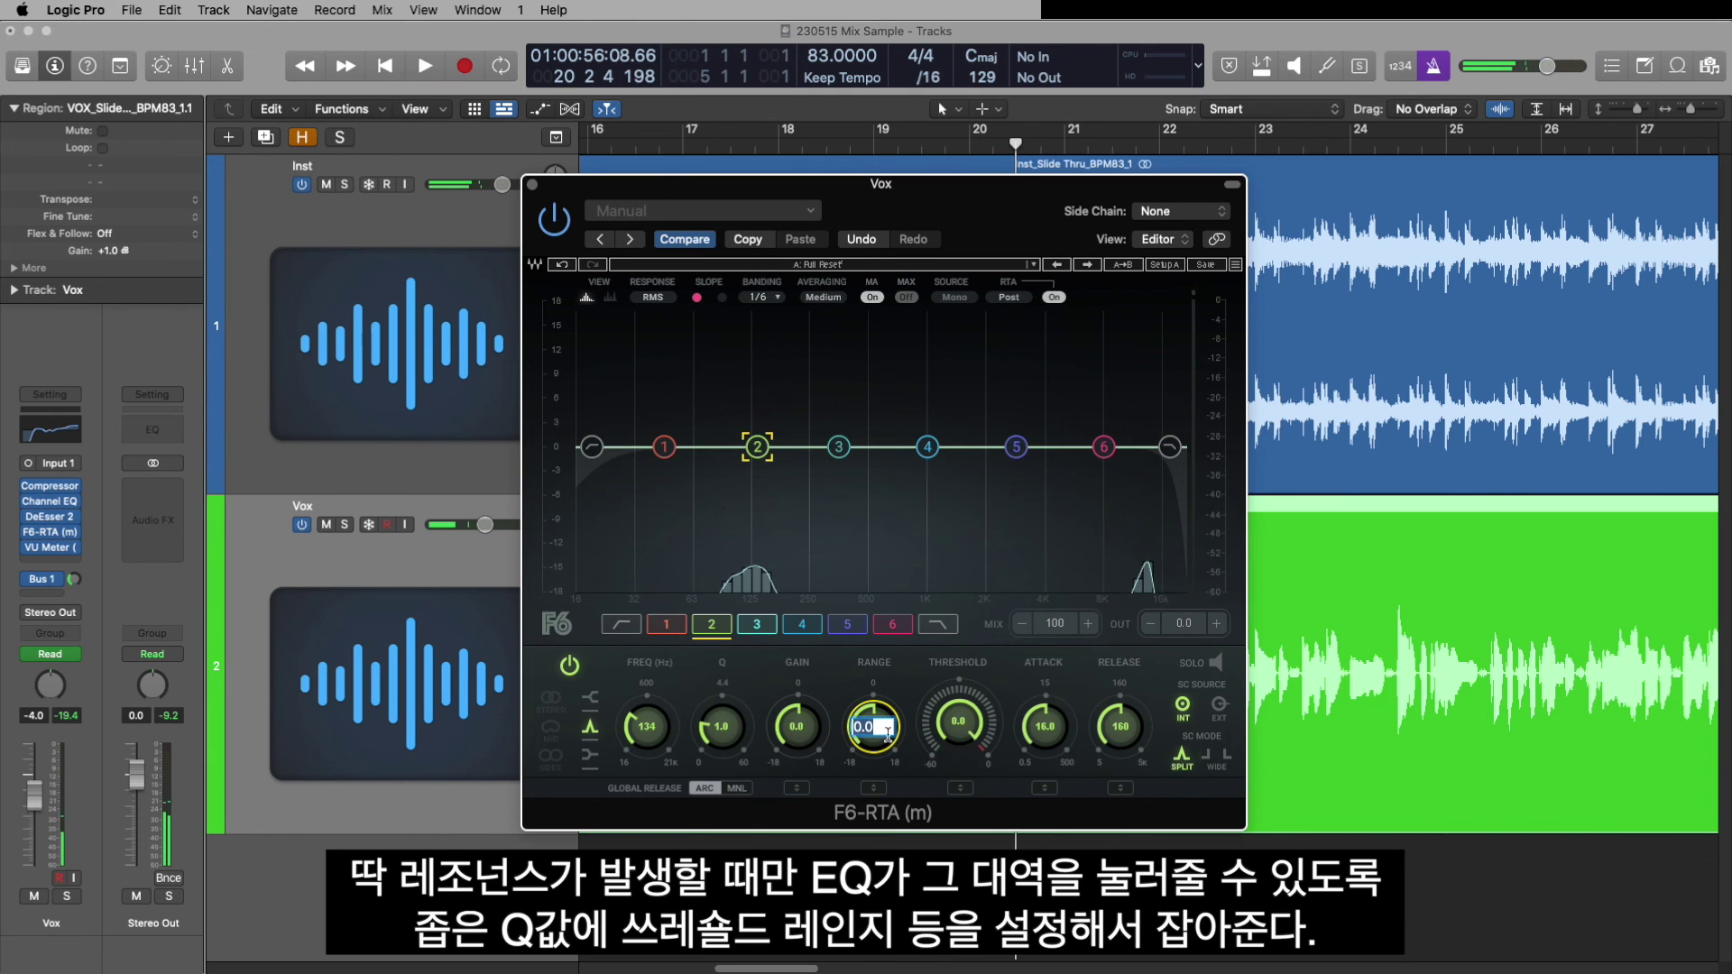
text(-6)
key(Return)
key(space)
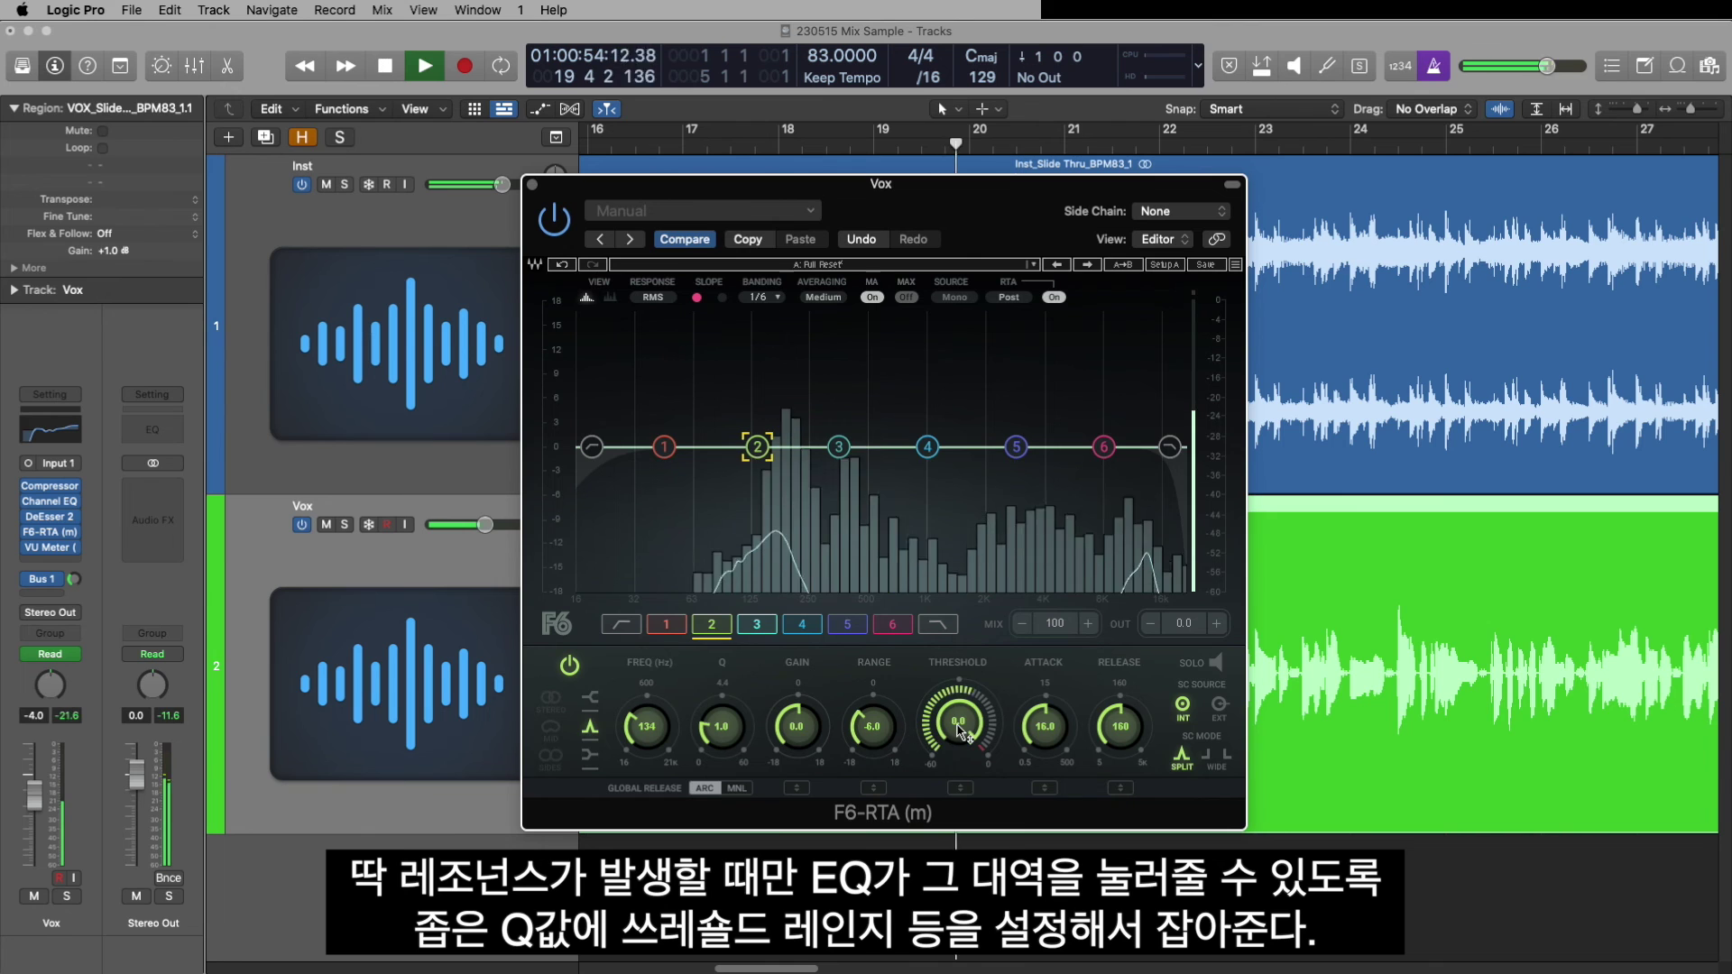
key(space)
key(space)
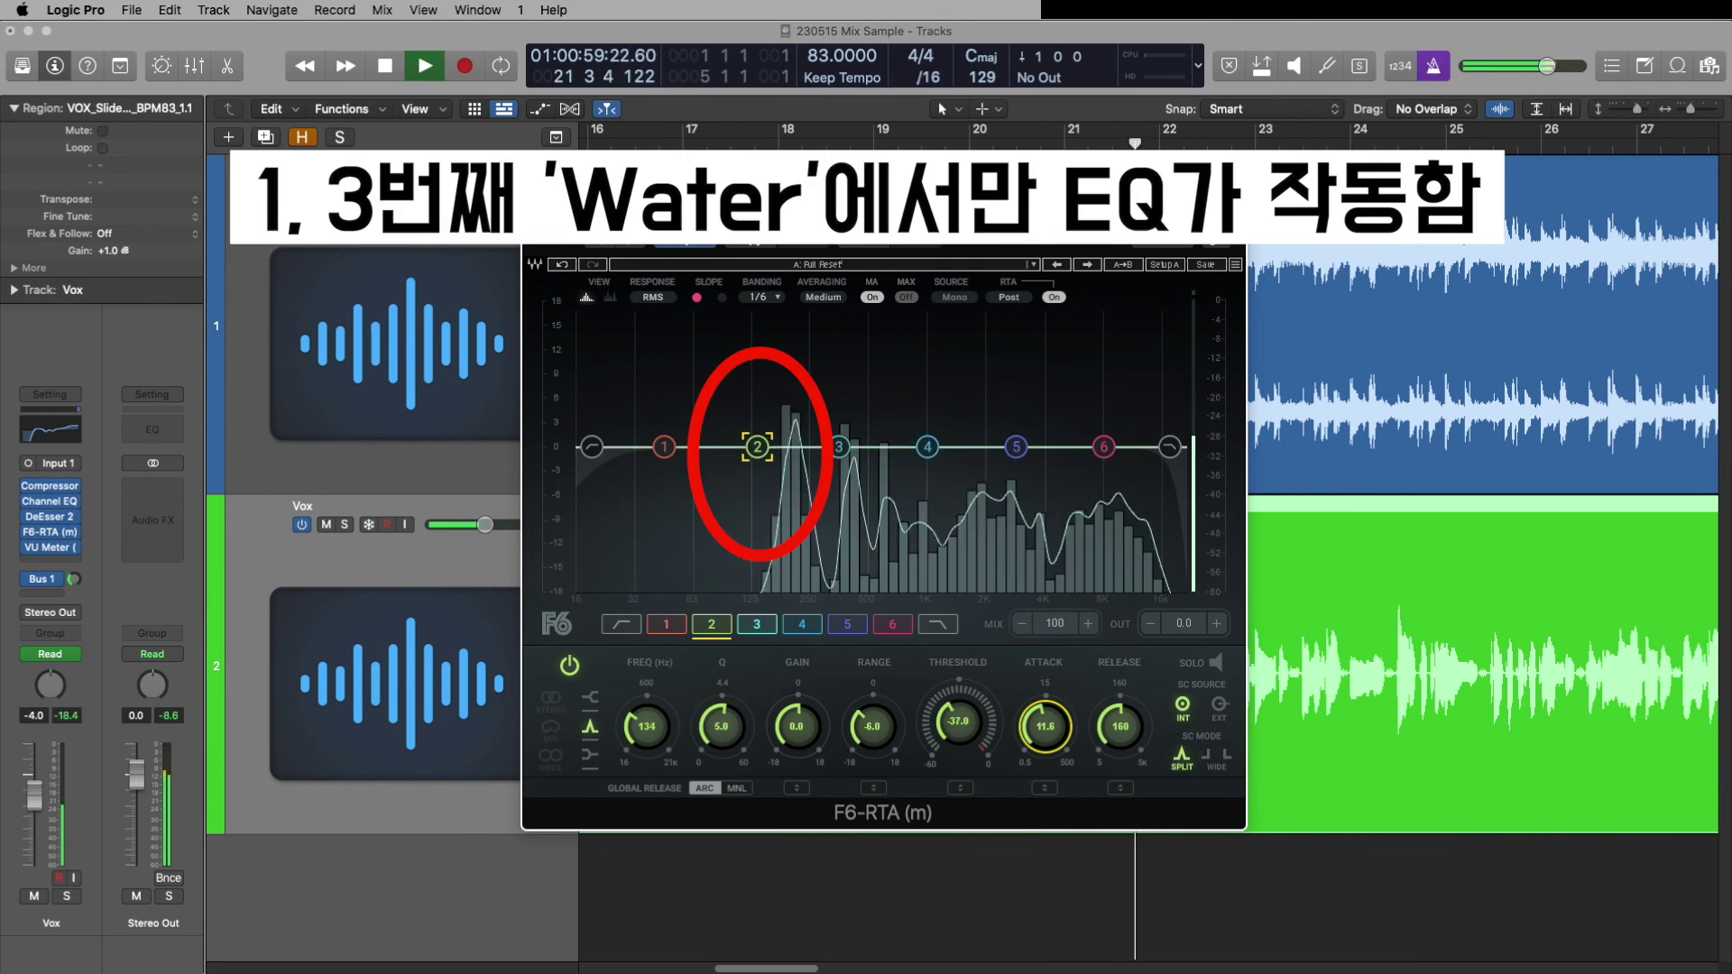
Replay the vocal phrase around bars 20 to 21 to check how the dynamic EQ handles the low resonance on "Water".
key(space)
key(space)
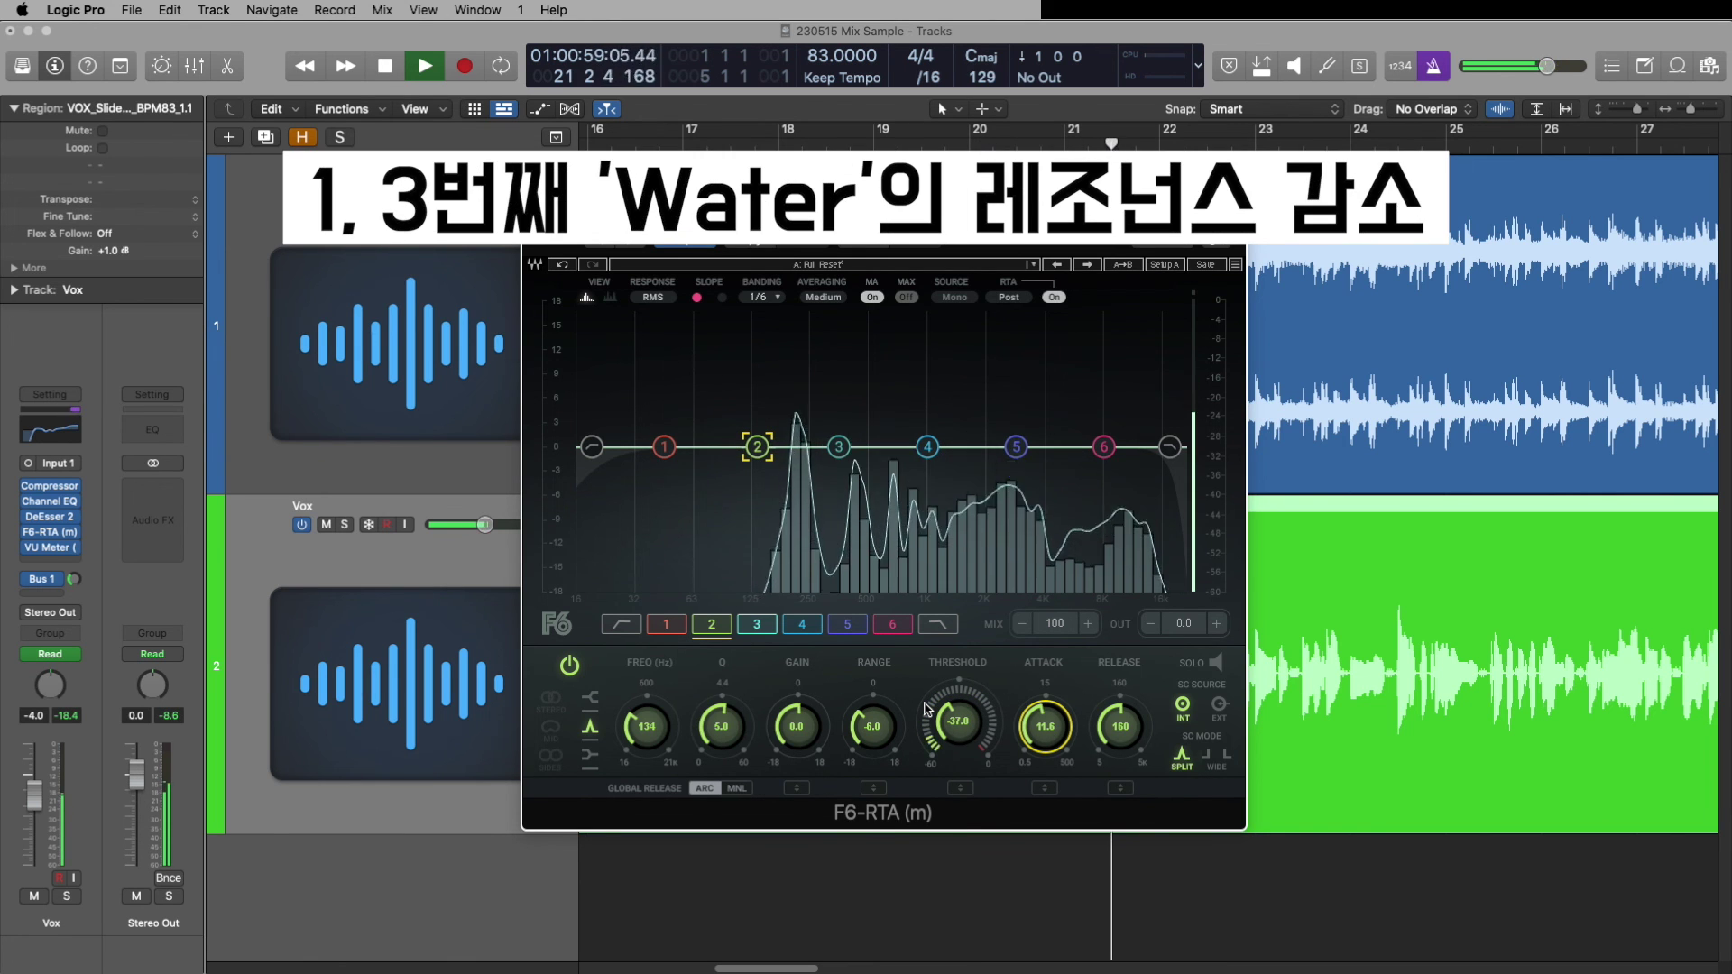
key(space)
key(space)
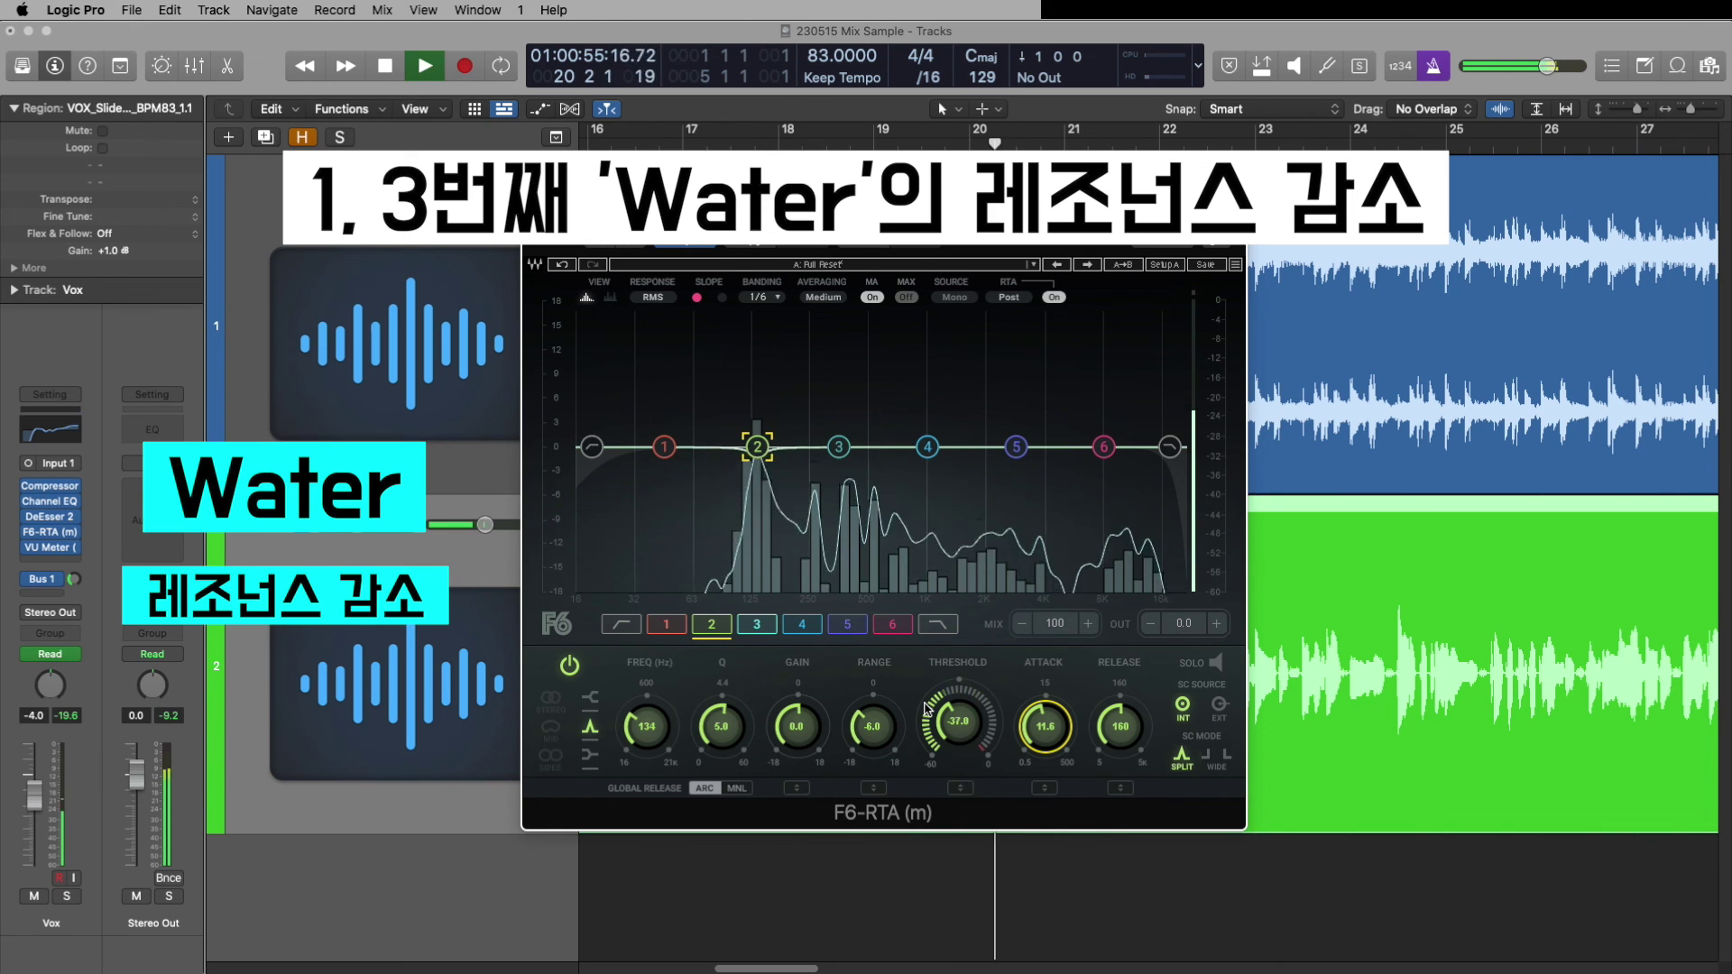